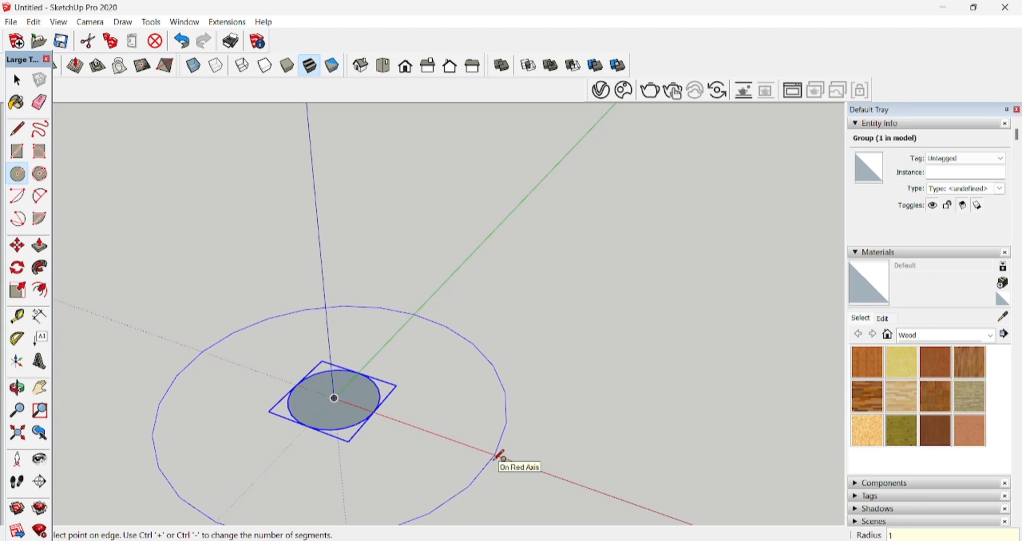
Step: Draw a large circle and a concentric circle about 100 mm in radius, both centred on the small disc at the origin
left_click(501, 455)
scroll(418, 399, "down", 4)
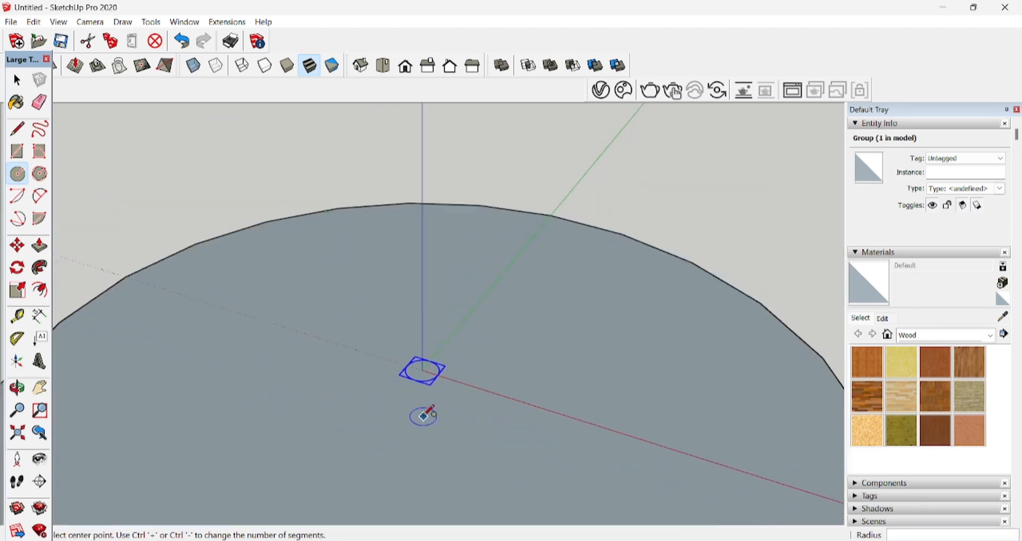
scroll(442, 351, "up", 3)
left_click(405, 370)
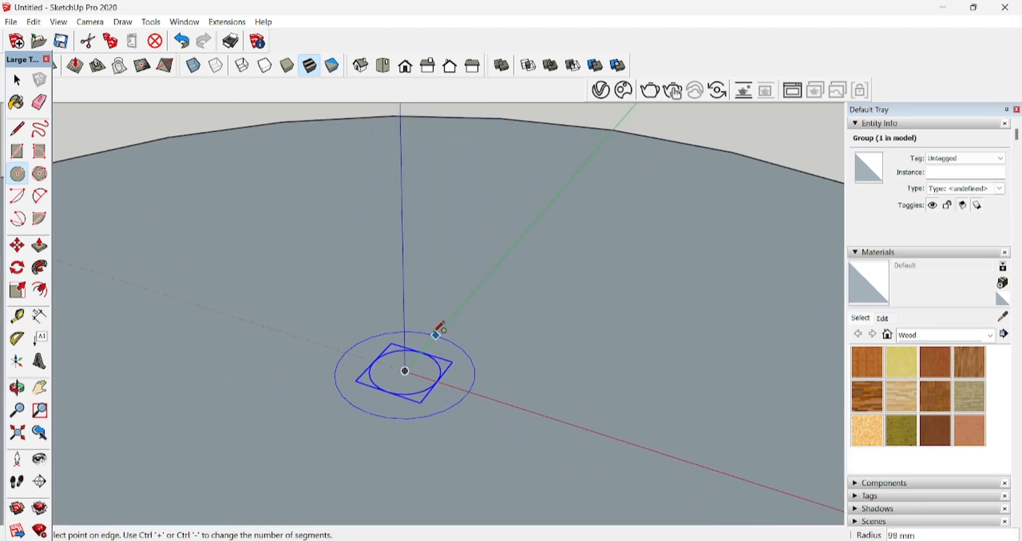
key("Return")
scroll(448, 317, "down", 2)
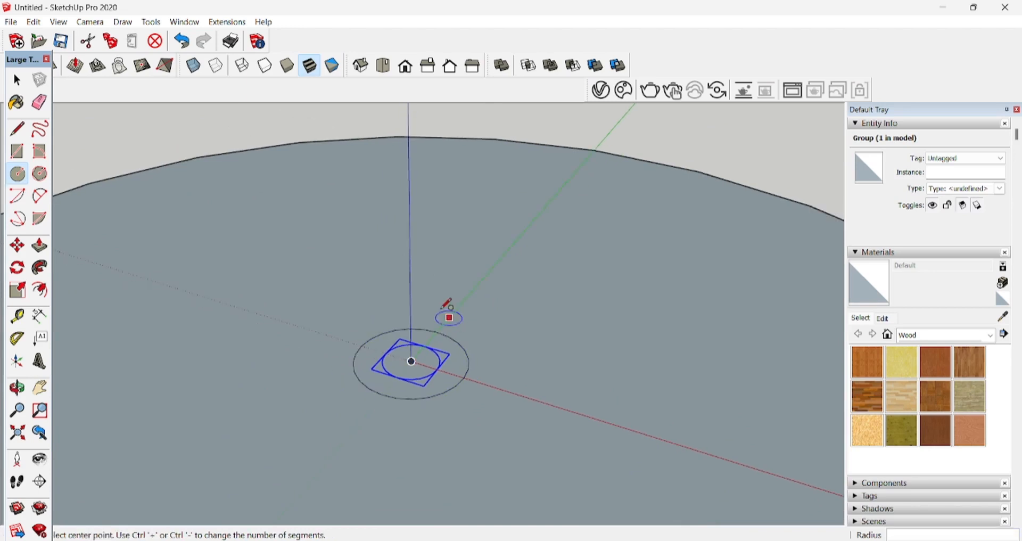
Step: Draw a line from the near side of the middle circle out to the edge of the large circle
key("space")
left_click(442, 389)
scroll(434, 370, "down", 1)
scroll(414, 355, "down", 2)
key("l")
scroll(414, 334, "down", 1)
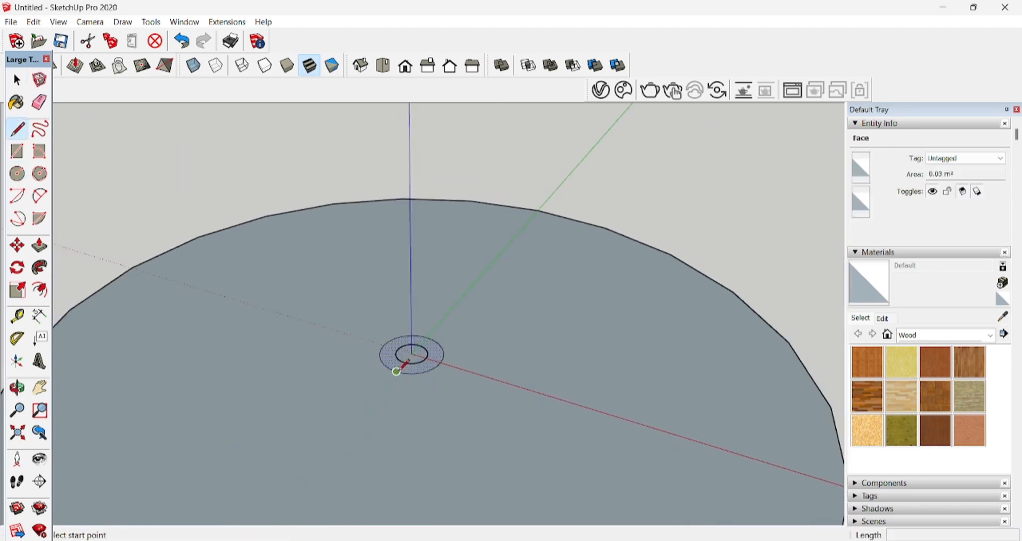
left_click(410, 355)
scroll(527, 426, "down", 2)
left_click(621, 456)
key("space")
scroll(398, 327, "up", 2)
scroll(398, 327, "up", 2)
key("l")
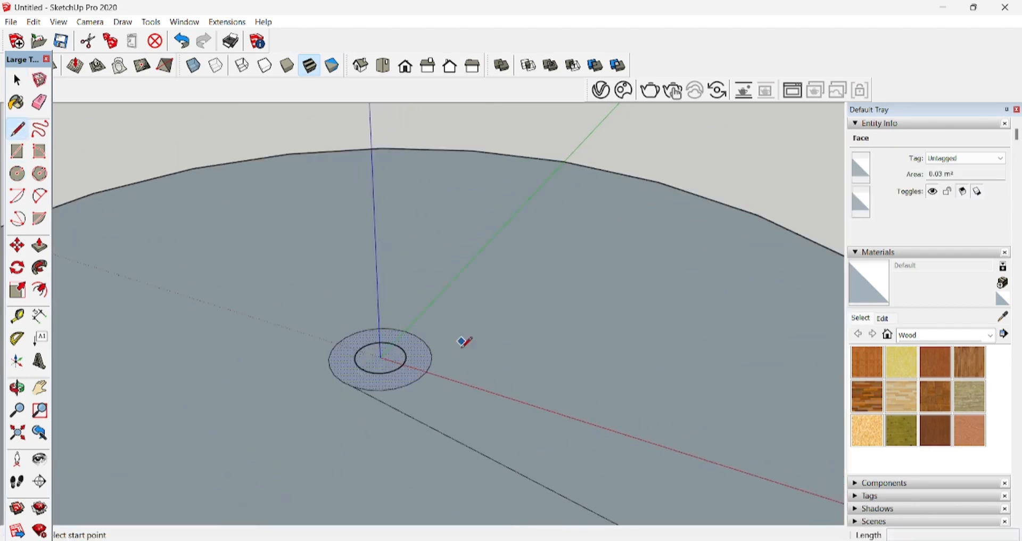
middle_click_drag(466, 342, 462, 362)
left_click(403, 340)
scroll(434, 338, "down", 3)
key("space")
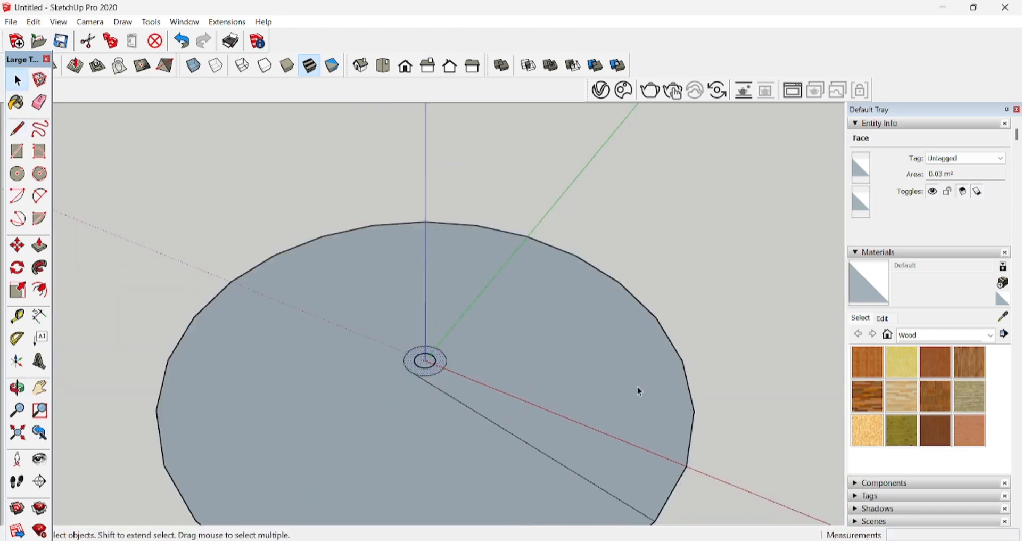
Step: Draw a second line from the far side of the middle circle to the large circle's edge, enclosing a tapered wedge
key("l")
scroll(463, 357, "up", 1)
left_click(426, 341)
scroll(495, 380, "down", 2)
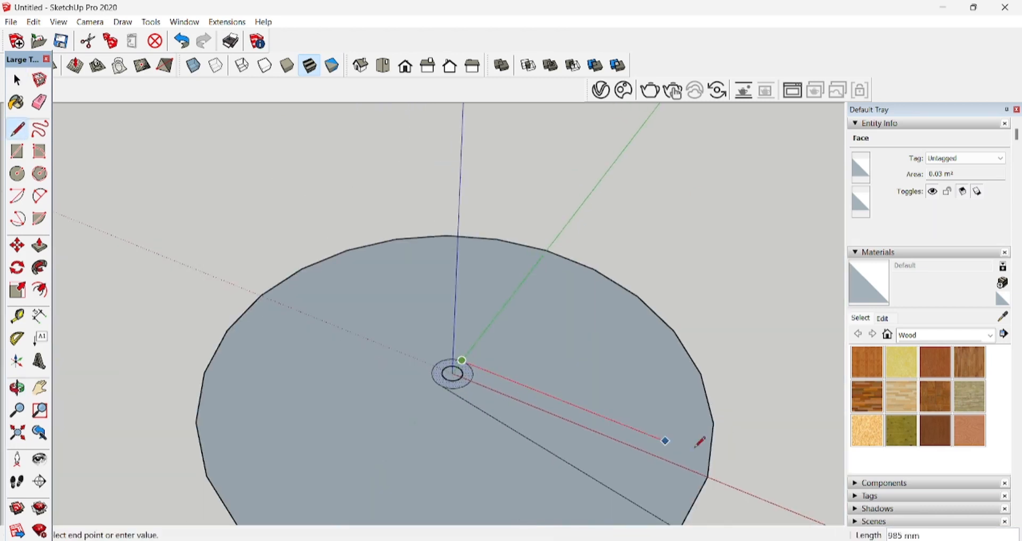
left_click(720, 427)
scroll(612, 373, "down", 1)
scroll(548, 354, "up", 1)
key("space")
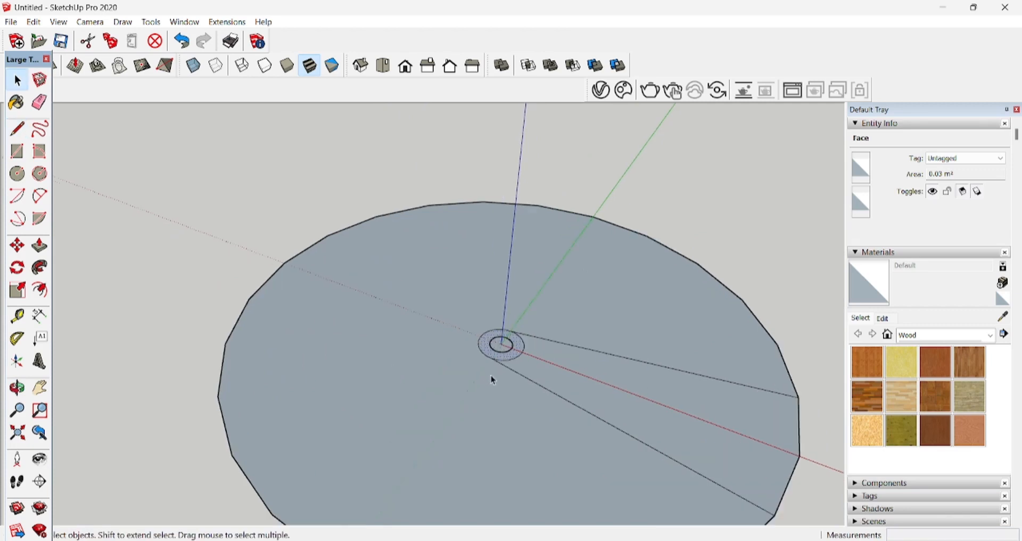
Step: Erase the part of the large circle that lies outside the two lines
key("e")
left_click(652, 287)
scroll(535, 351, "up", 1)
key("space")
Step: Make the face and edge of the middle circle at the wedge's narrow end a group
double_click(498, 358)
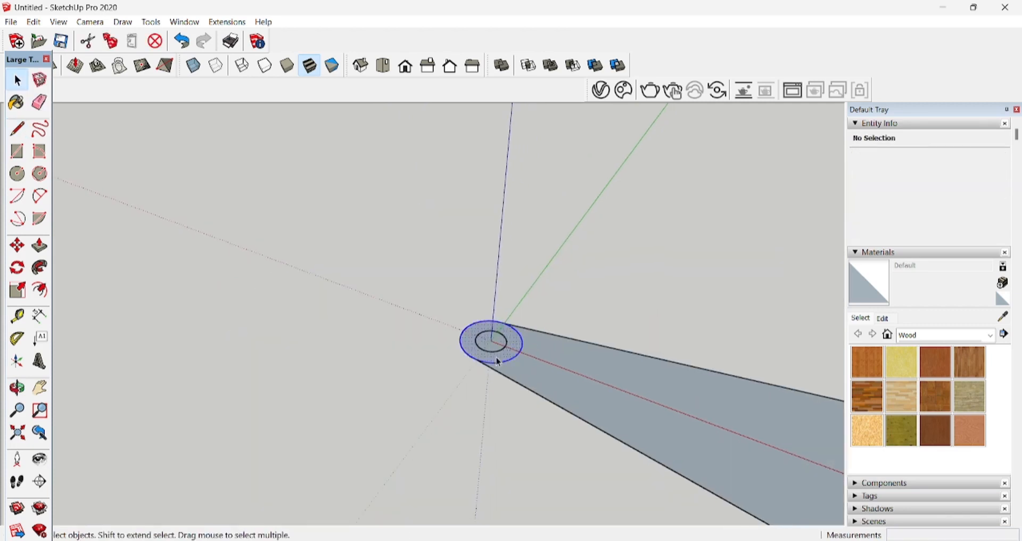
scroll(497, 359, "up", 1)
right_click(497, 358)
left_click(576, 202)
scroll(502, 373, "up", 1)
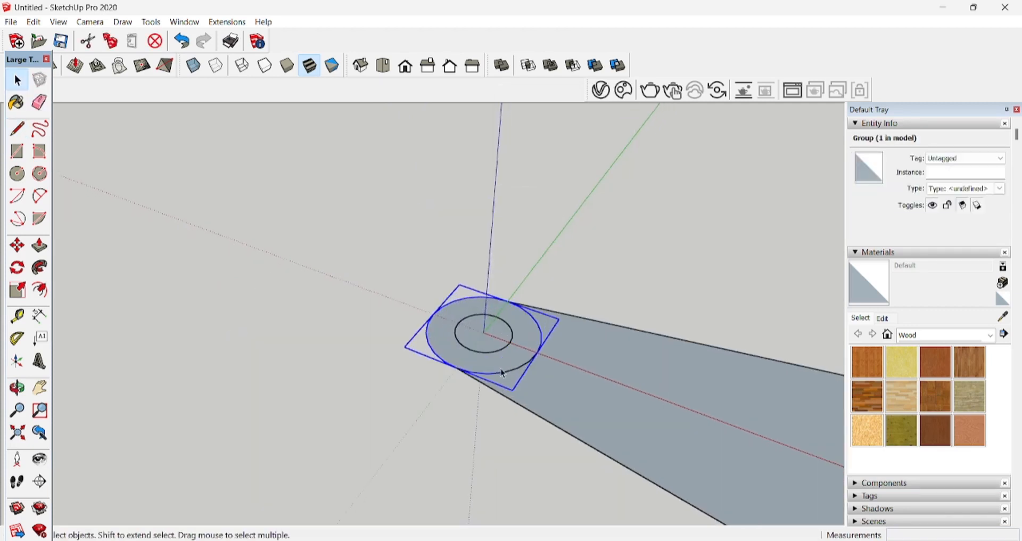
Step: Inside the new disc group, draw a concentric circle that traces the small disc at the origin
double_click(500, 360)
scroll(497, 343, "up", 2)
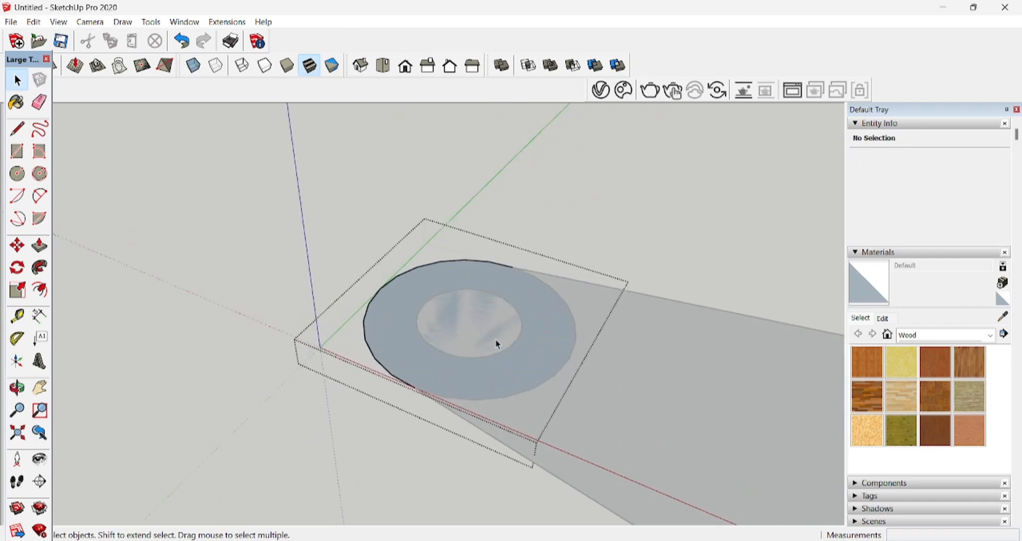
double_click(465, 318)
right_click(470, 315)
left_click(519, 237)
scroll(486, 311, "up", 2)
key("c")
left_click(465, 323)
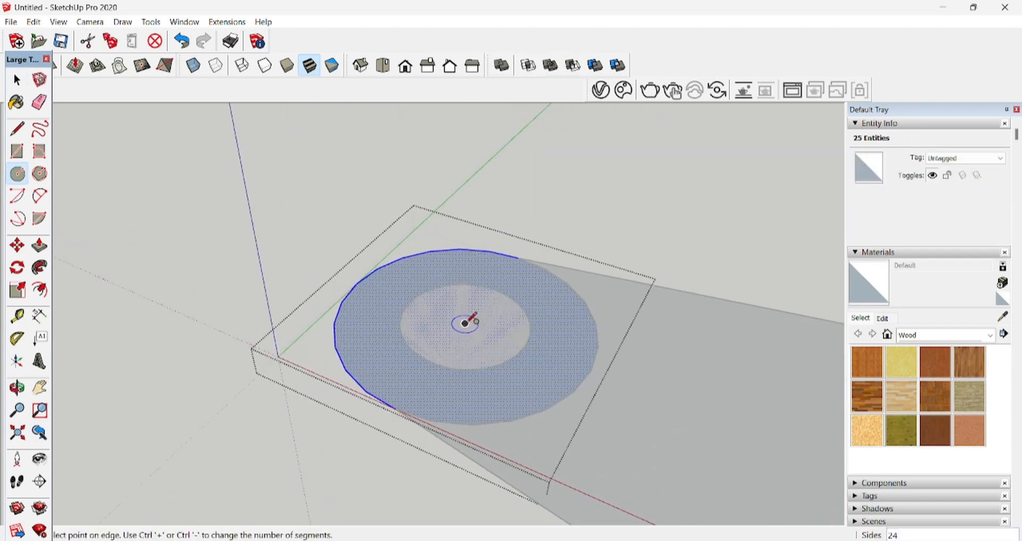
left_click(503, 294)
Step: Delete the inner circle's face to open a hole in the disc, and leave the group
key("space")
left_click(515, 338)
scroll(527, 333, "down", 1)
key("Delete")
scroll(477, 319, "down", 1)
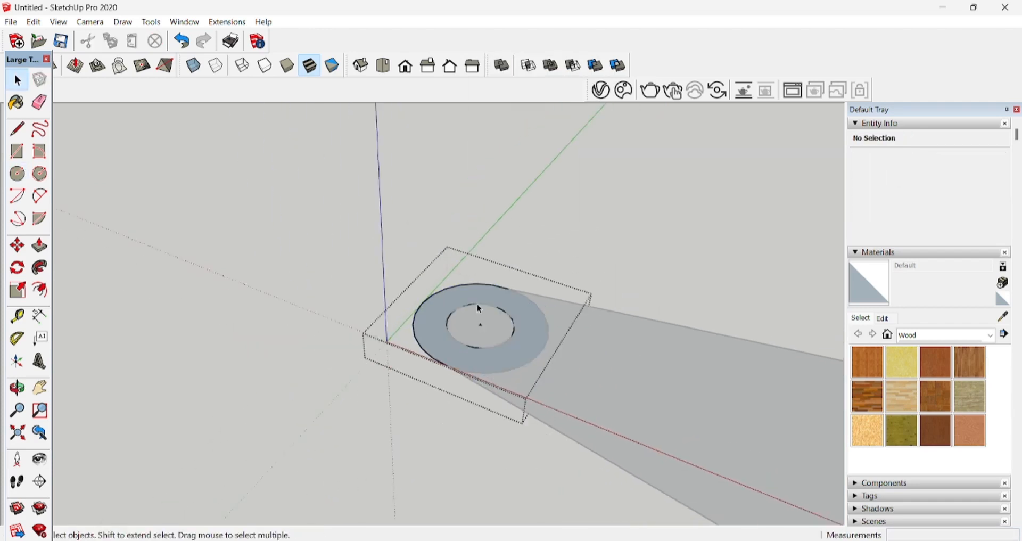
scroll(470, 321, "down", 3)
key("Escape")
scroll(515, 369, "down", 1)
Step: Select the wedge together with the ring group and make them one component with the default settings
left_click(506, 373)
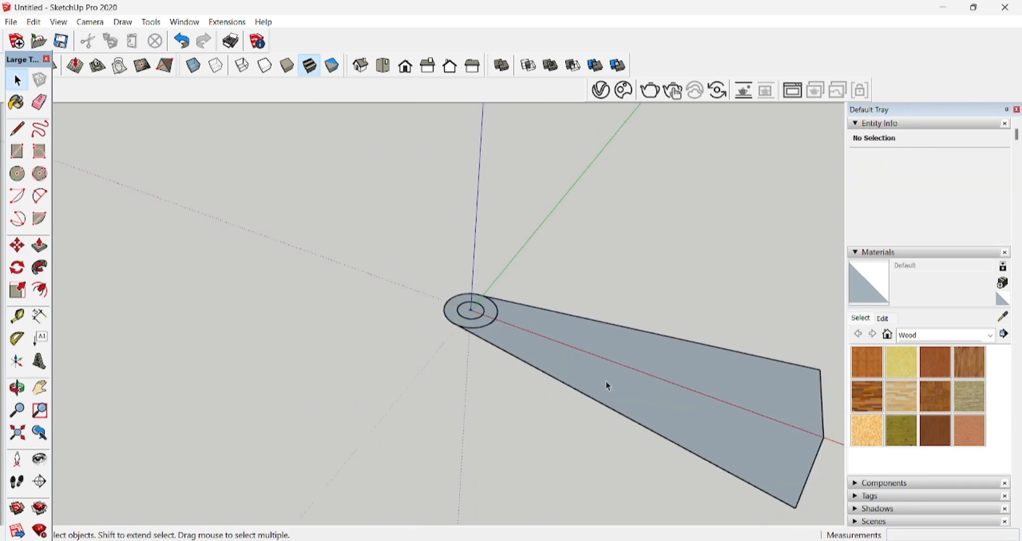
scroll(607, 382, "down", 1)
left_click_drag(756, 480, 616, 305)
left_click_drag(501, 285, 500, 276)
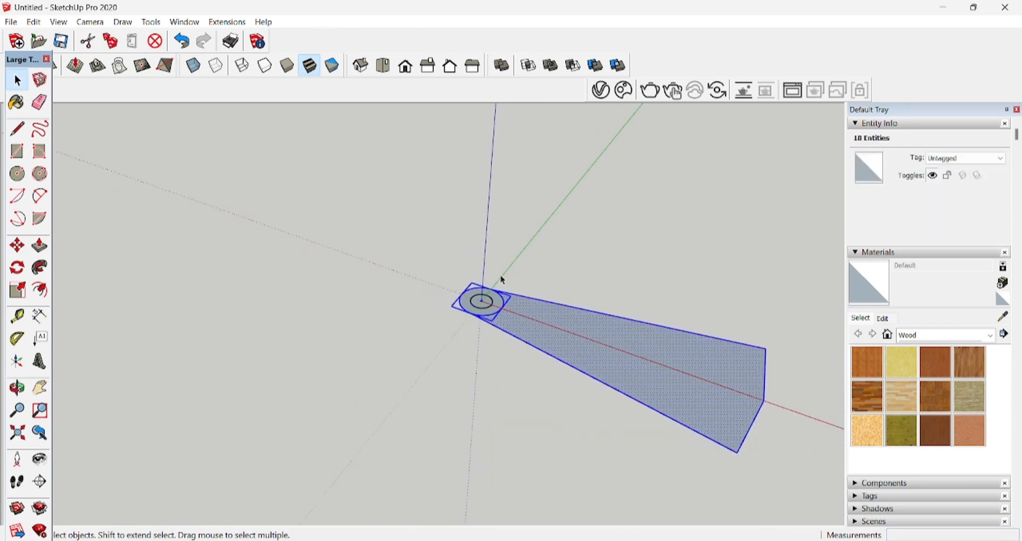
right_click(503, 296)
left_click(560, 146)
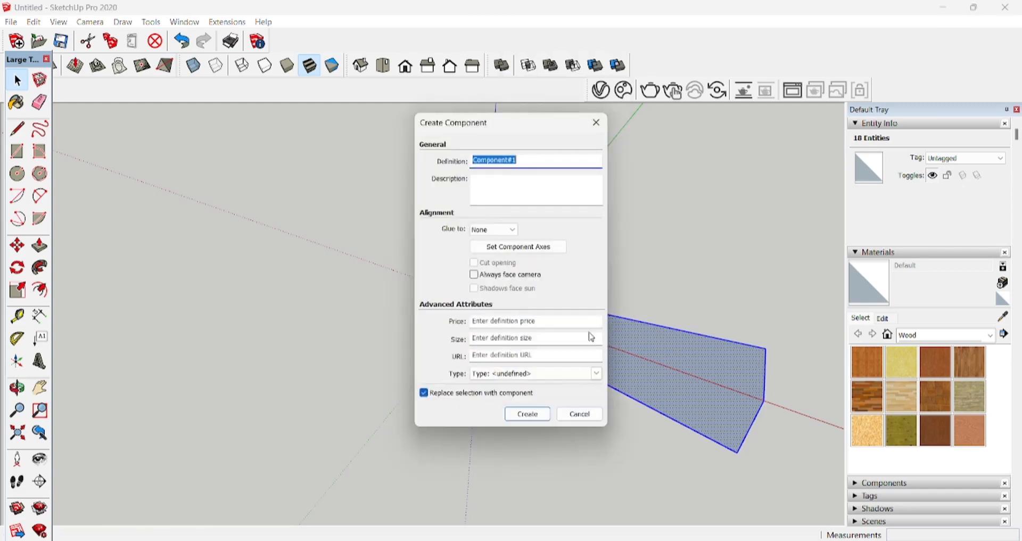
left_click(526, 414)
scroll(474, 301, "up", 2)
left_click(516, 420)
Step: Inside the component's ring group, extrude the ring face upward by 50 mm
scroll(485, 308, "up", 2)
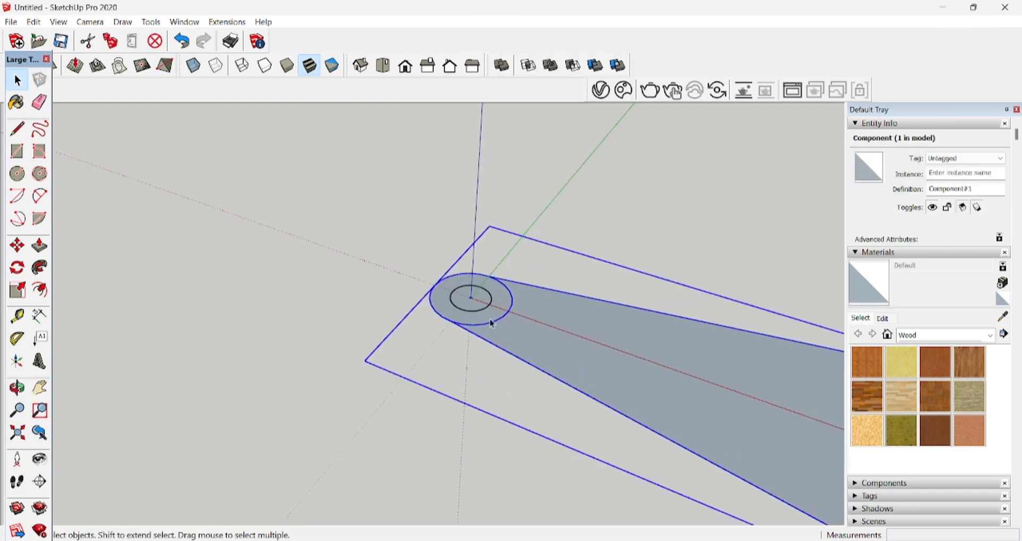
double_click(484, 309)
scroll(487, 311, "up", 3)
key("p")
left_click(495, 318)
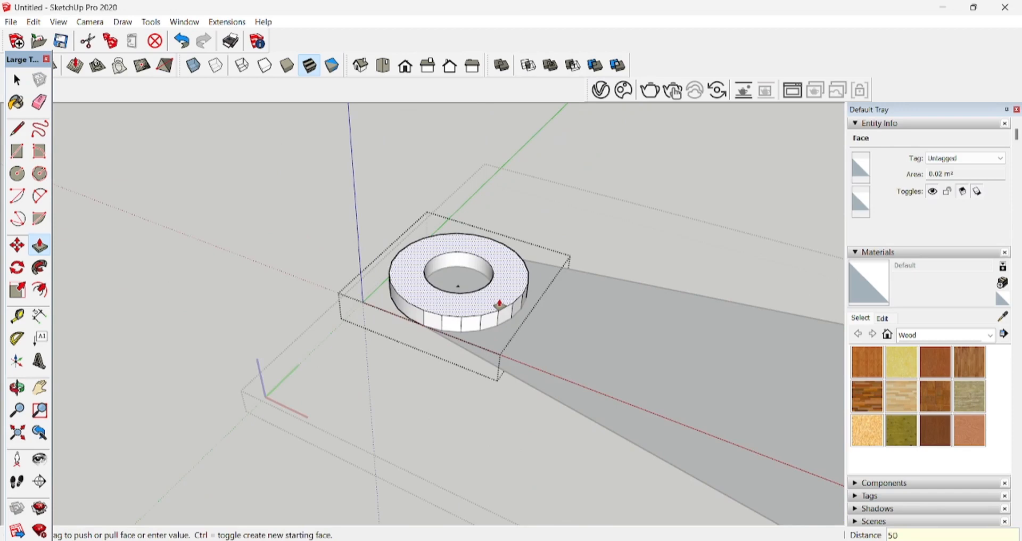
key("Return")
scroll(479, 319, "up", 3)
key("space")
Step: Soften the vertical edges all around the ring's outer side
key("e")
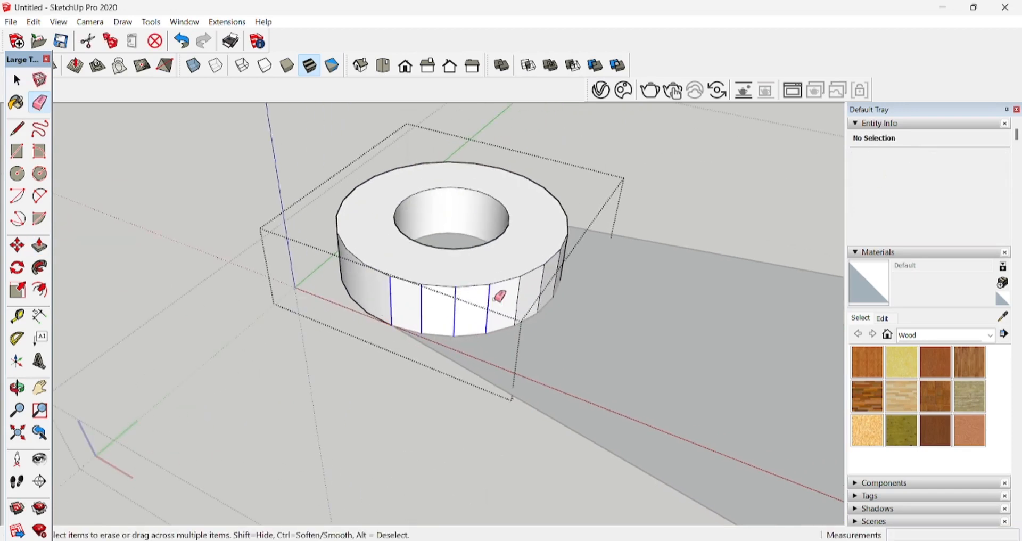
mouse_move(589, 293)
middle_mouse_down()
mouse_move(262, 343)
mouse_move(482, 372)
middle_mouse_up()
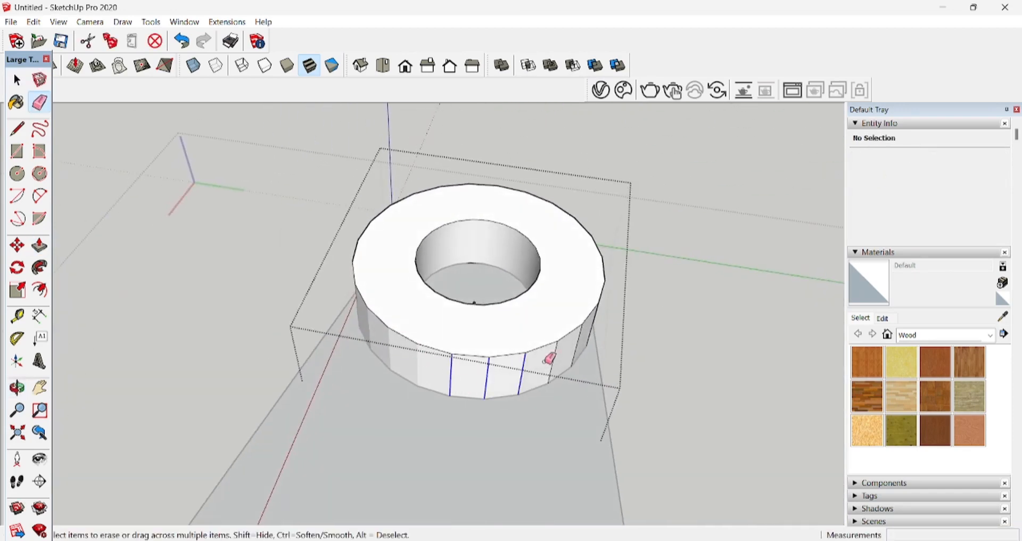
middle_click_drag(550, 358, 319, 283)
middle_click_drag(490, 349, 851, 389)
scroll(857, 392, "down", 1)
scroll(789, 299, "down", 3)
Step: Extrude the wedge face 50 mm so that it is level with the ring's top
key("space")
left_click(694, 302)
mouse_move(694, 302)
middle_mouse_down()
mouse_move(557, 440)
mouse_move(587, 460)
mouse_move(591, 479)
mouse_move(652, 447)
middle_mouse_up()
left_click(586, 460)
key("p")
scroll(555, 313, "up", 4)
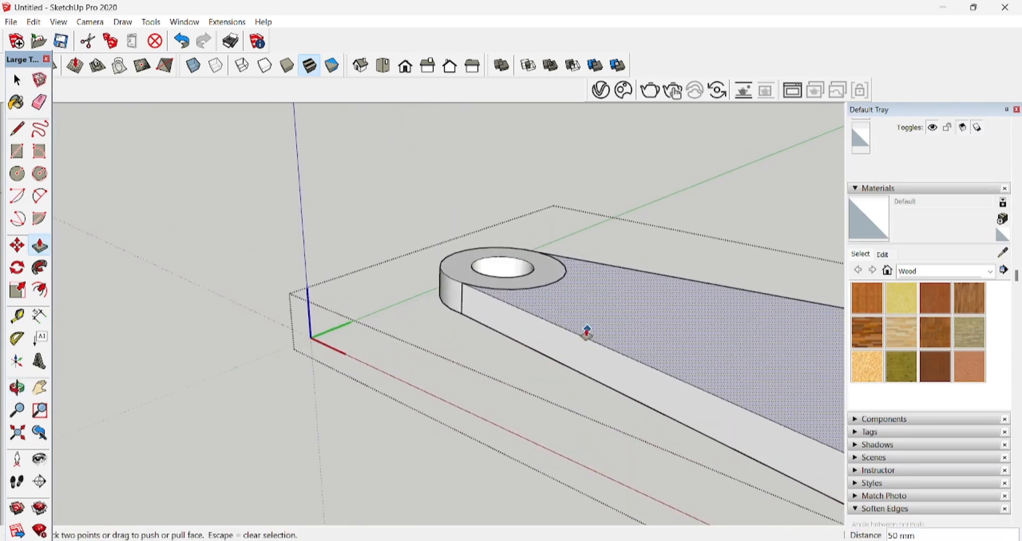
key("space")
Step: Offset the outline of the wedge's top face inward to form a narrow border
scroll(616, 320, "up", 2)
key("f")
left_click(601, 358)
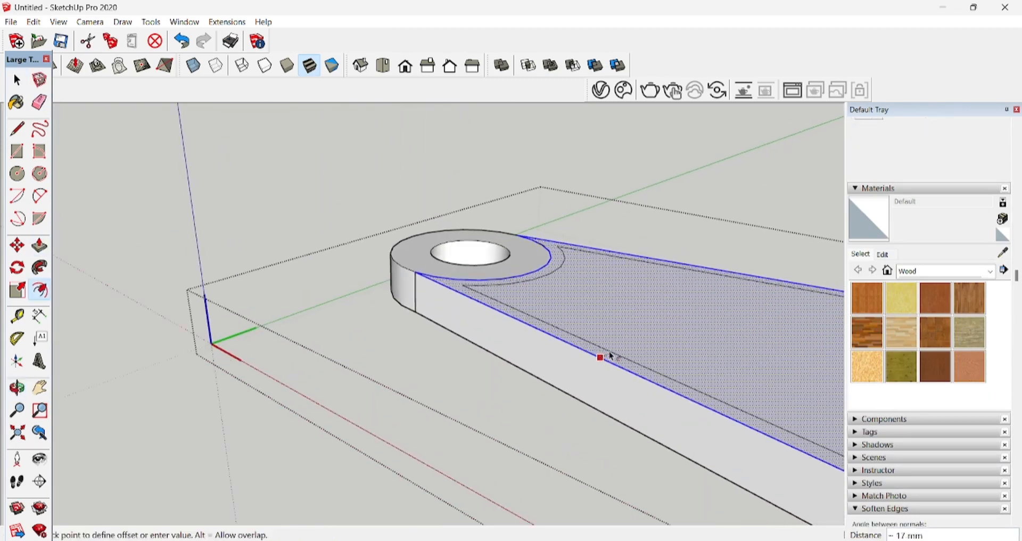
middle_click_drag(610, 355, 695, 383)
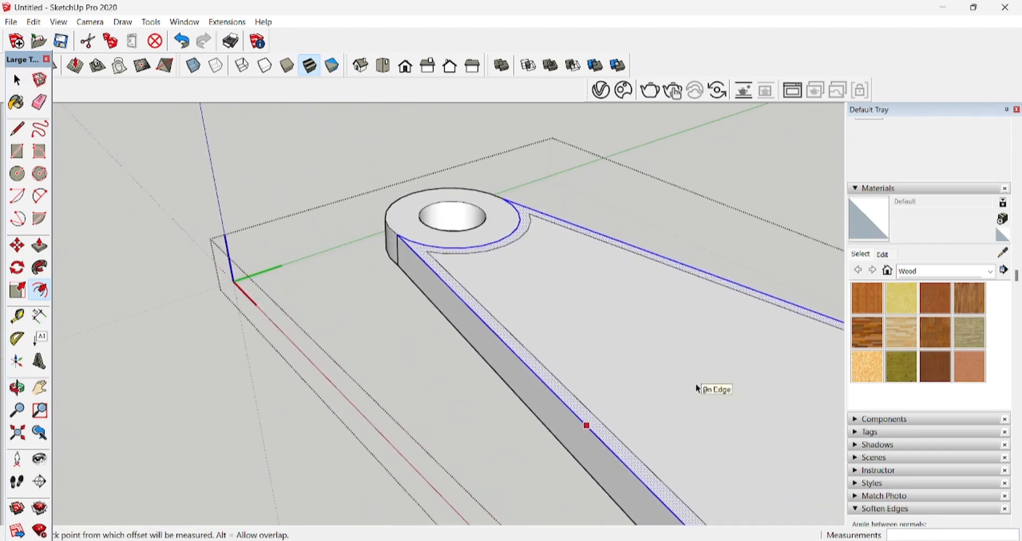
key("space")
Step: Push the face inside the wedge's border down about 7 mm to form a recessed panel
key("p")
left_click(639, 354)
left_click(643, 360)
scroll(536, 239, "down", 5)
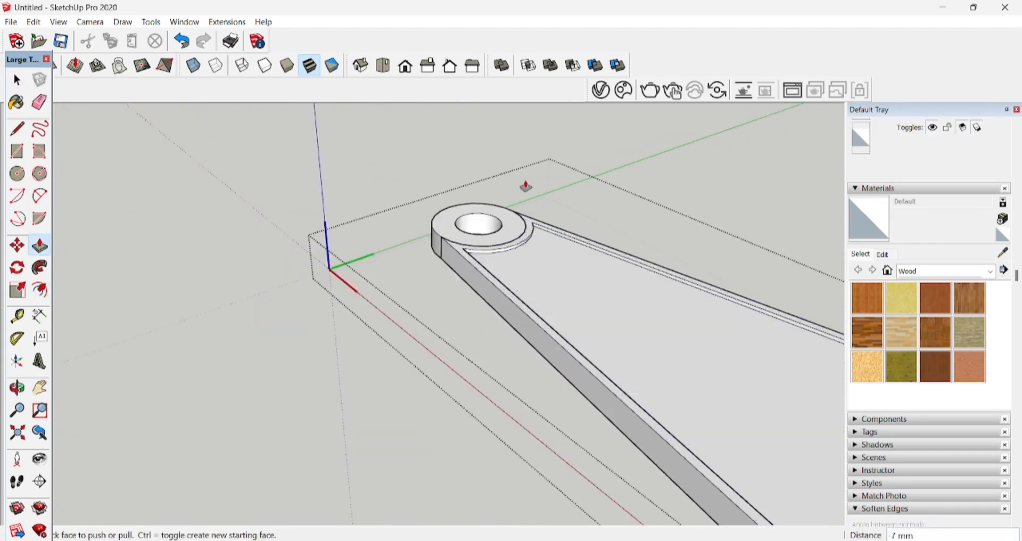
key("space")
scroll(363, 335, "down", 1)
Step: Draw a 3500 mm vertical line along the blue axis from the centre of the small disc
middle_click_drag(362, 336, 341, 312)
scroll(367, 408, "up", 6)
key("l")
left_click(402, 431)
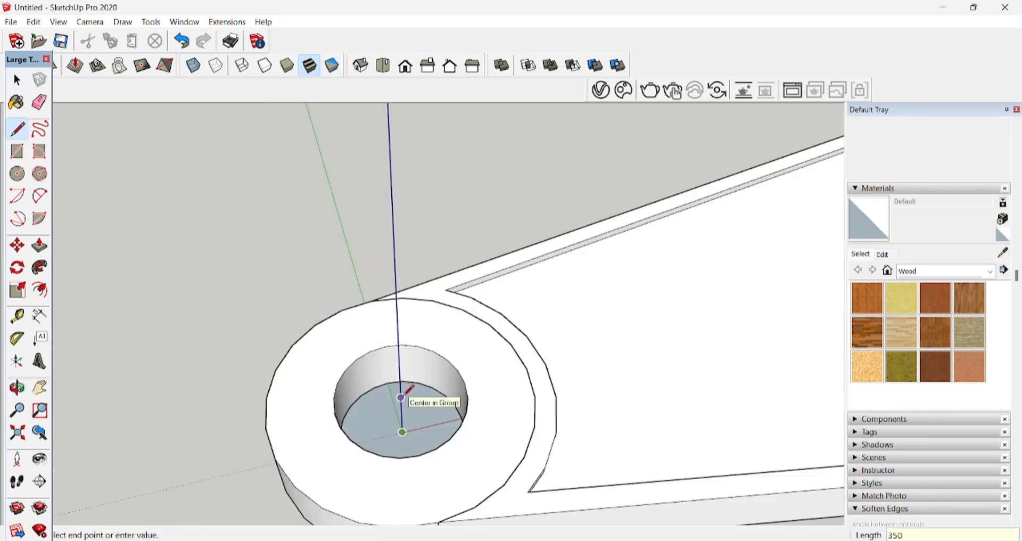
key("Escape")
scroll(400, 397, "down", 6)
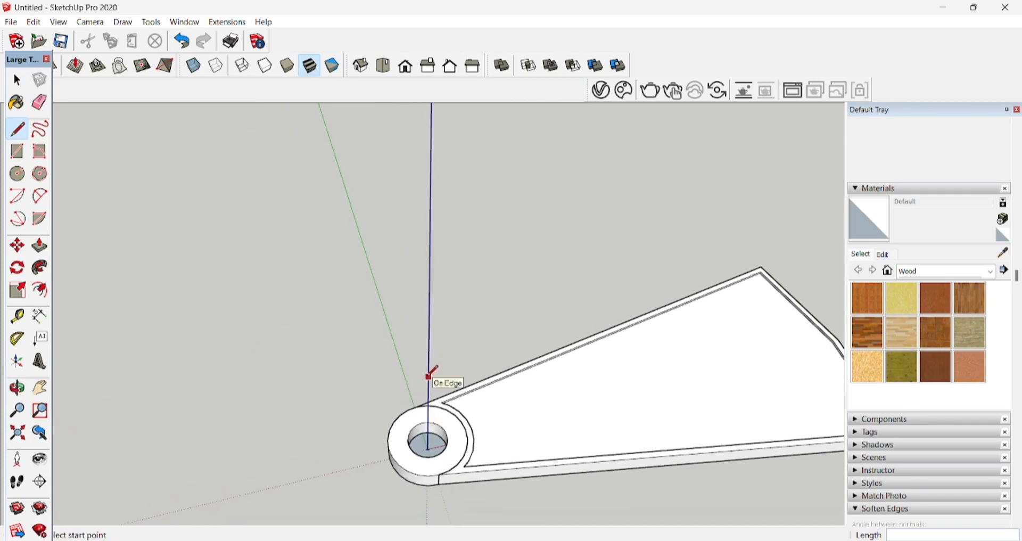
scroll(430, 375, "down", 5)
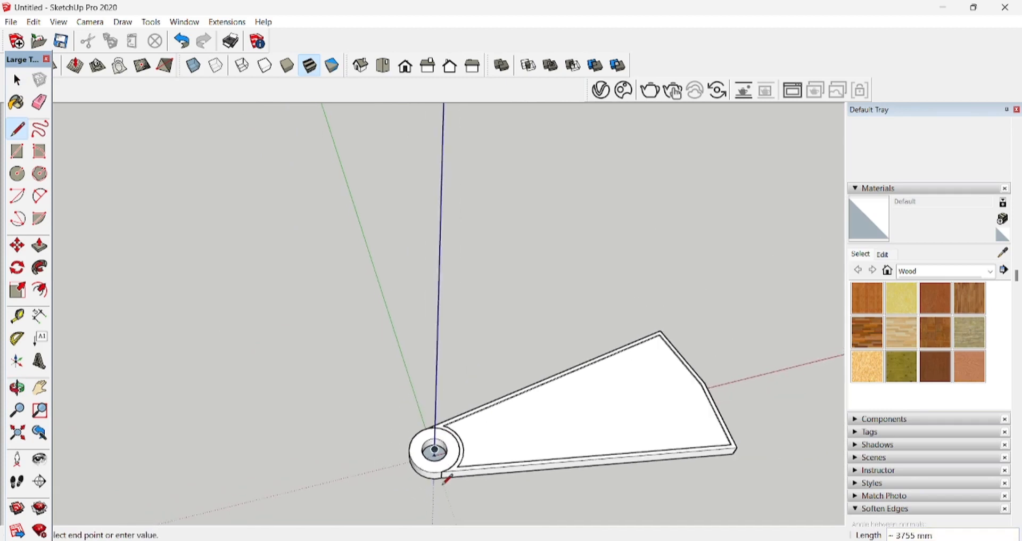
key("space")
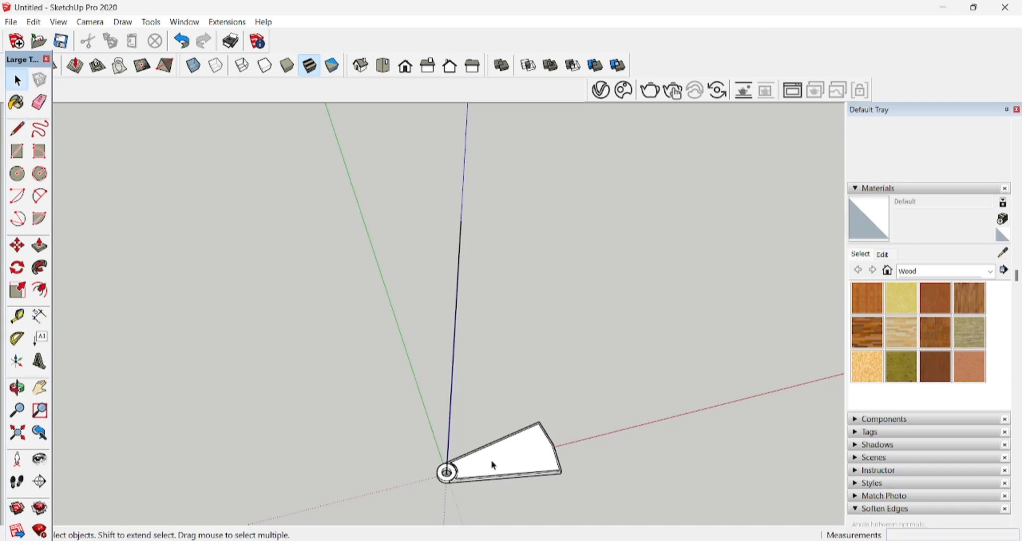
Step: Divide the vertical line into equal segments
right_click(447, 443)
left_click(482, 376)
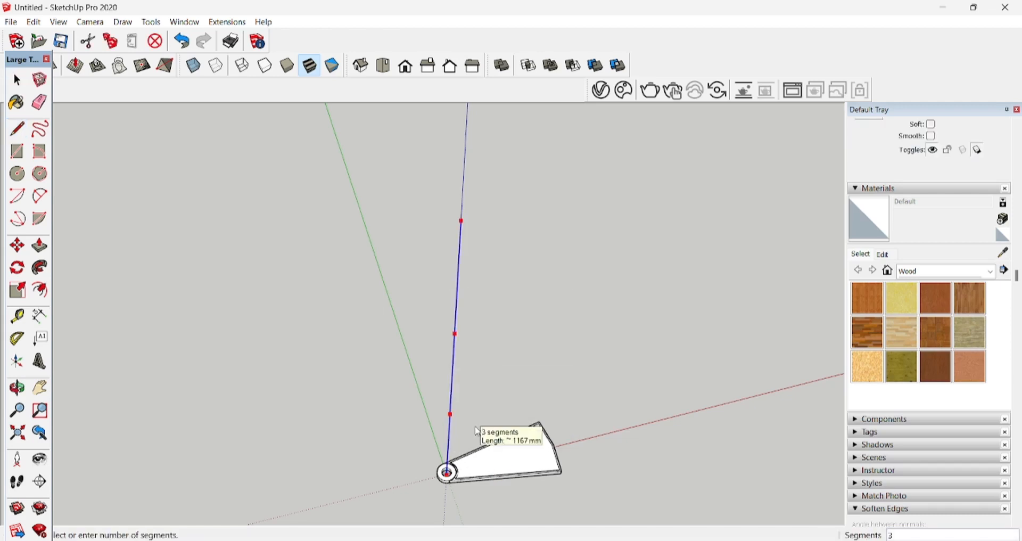
left_click(452, 468)
middle_click_drag(452, 468, 464, 420)
scroll(481, 501, "up", 6)
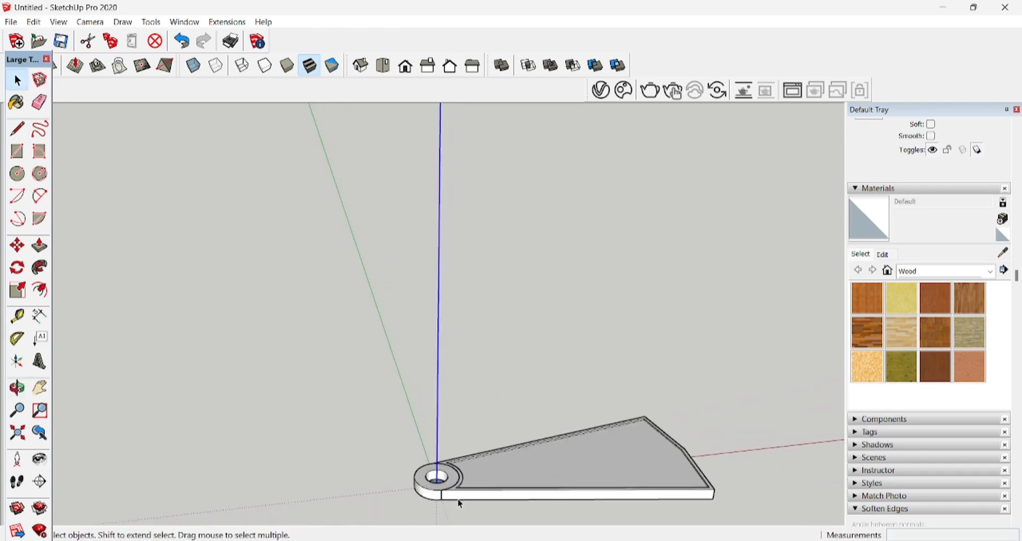
Step: Move the tread component from the small disc's centre up to the first division point of the vertical line
left_click(457, 503)
key("m")
scroll(431, 441, "up", 5)
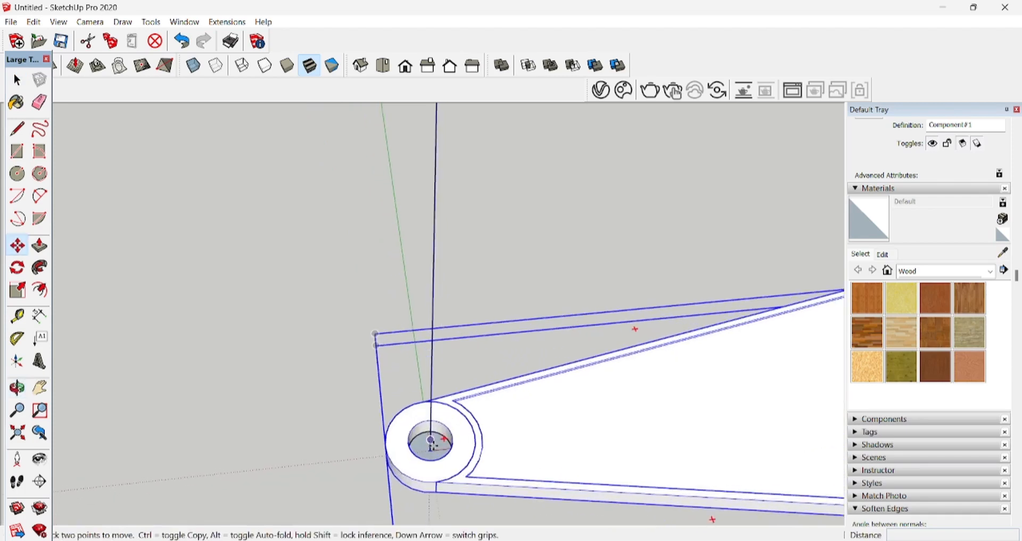
scroll(430, 441, "up", 4)
left_click(427, 452)
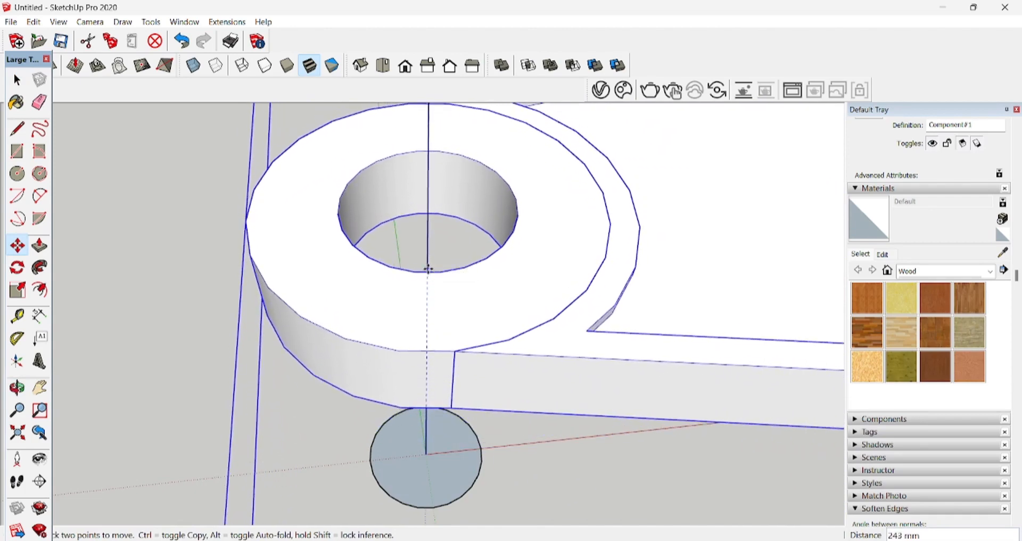
left_click(440, 302)
scroll(463, 373, "down", 6)
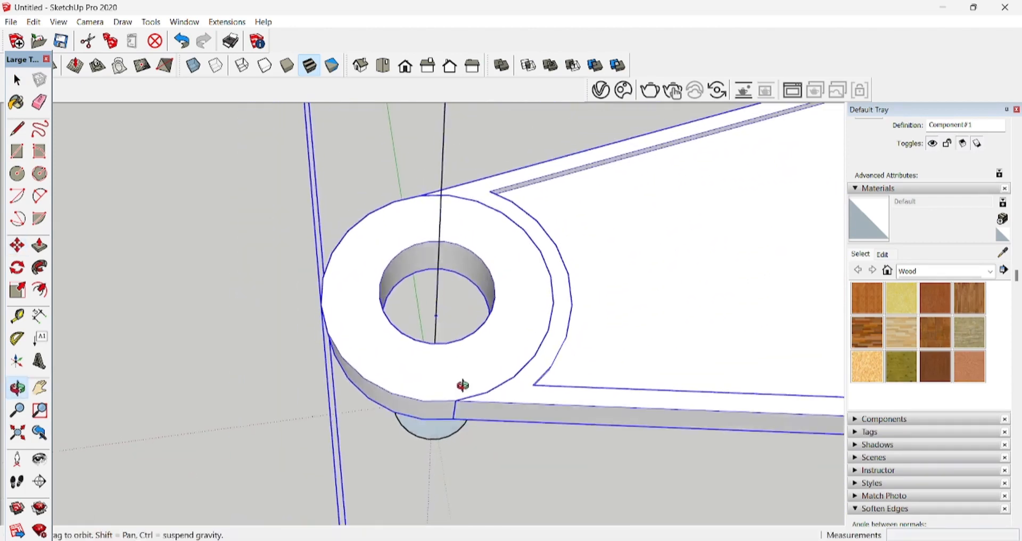
key("space")
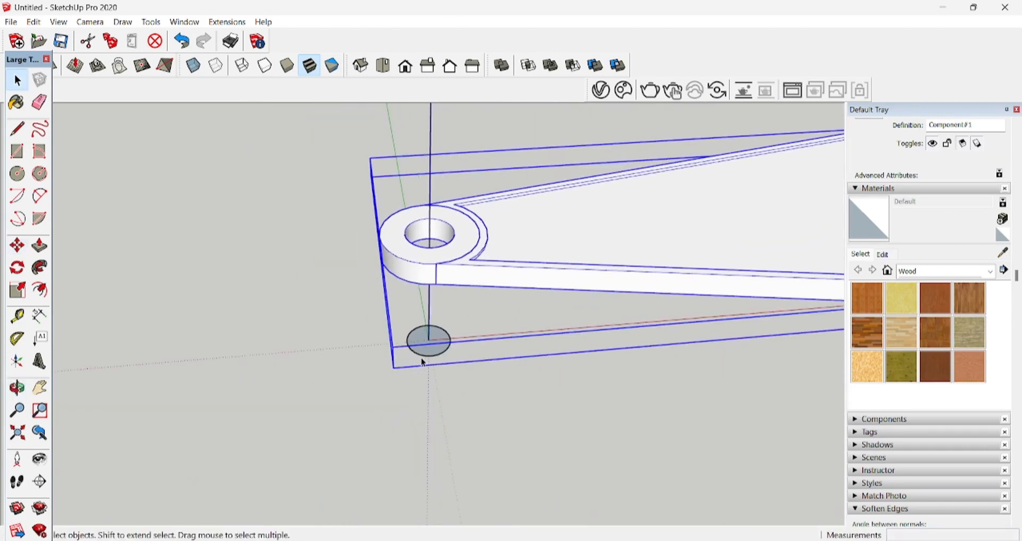
Step: Rotate a copy of the tread about the vertical line so that it sits edge to edge beside the original
key("q")
middle_click_drag(459, 221, 428, 266)
scroll(427, 266, "up", 5)
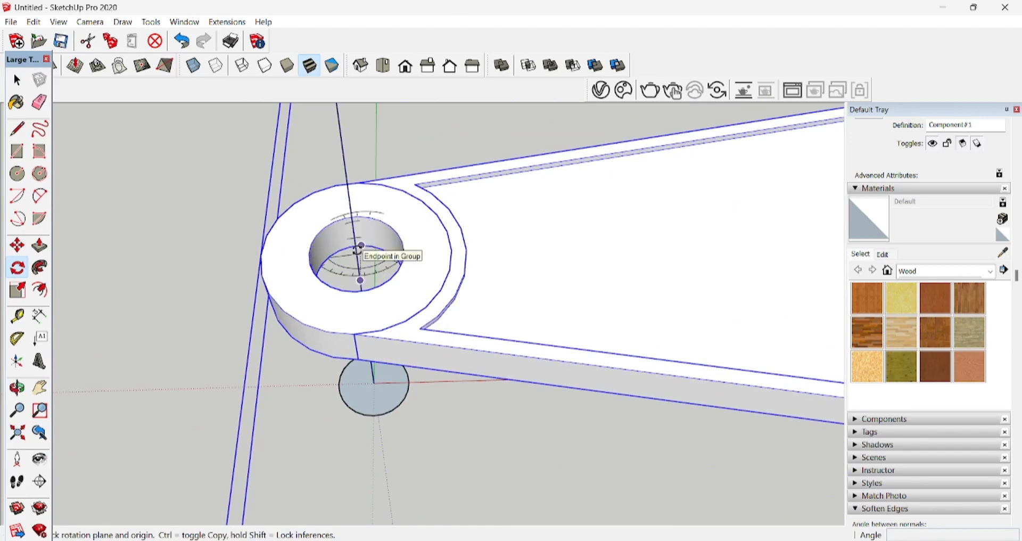
left_click(355, 254)
scroll(168, 305, "down", 5)
scroll(678, 379, "up", 2)
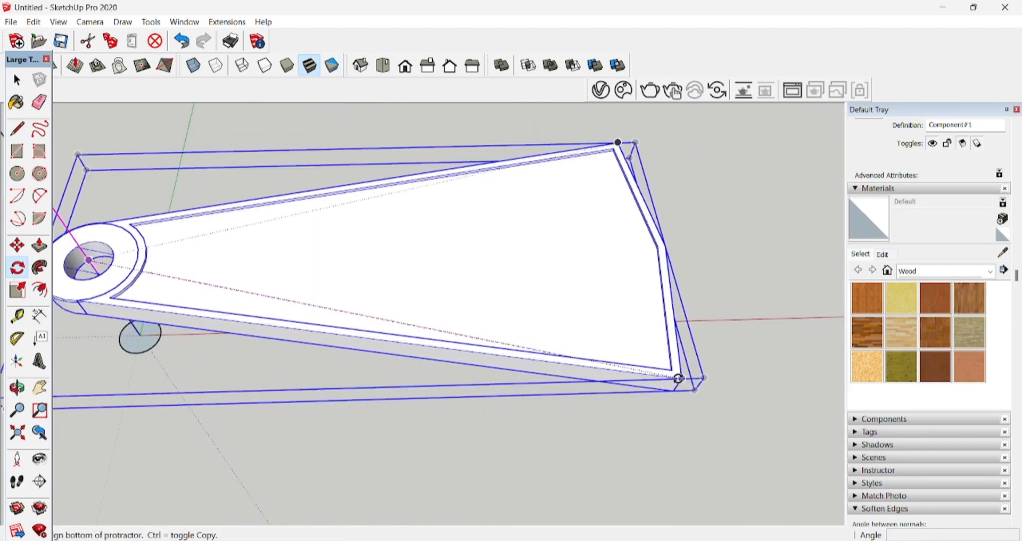
left_click(679, 379)
key("ctrl")
scroll(483, 401, "down", 3)
middle_click_drag(474, 401, 205, 426)
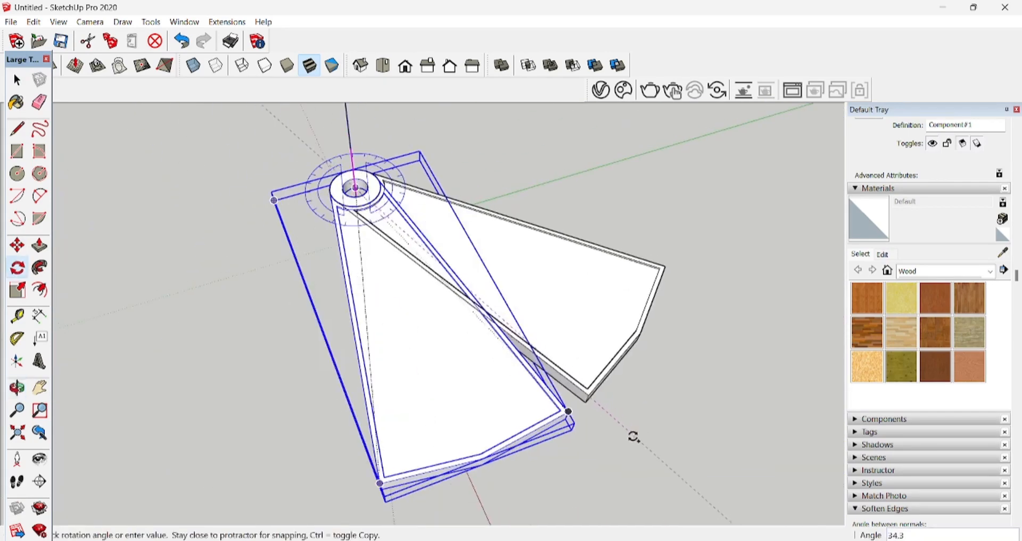
left_click(567, 410)
Step: Repeat the rotated tread copy around the vertical line to complete a full ring of treads
middle_click_drag(567, 410, 525, 454)
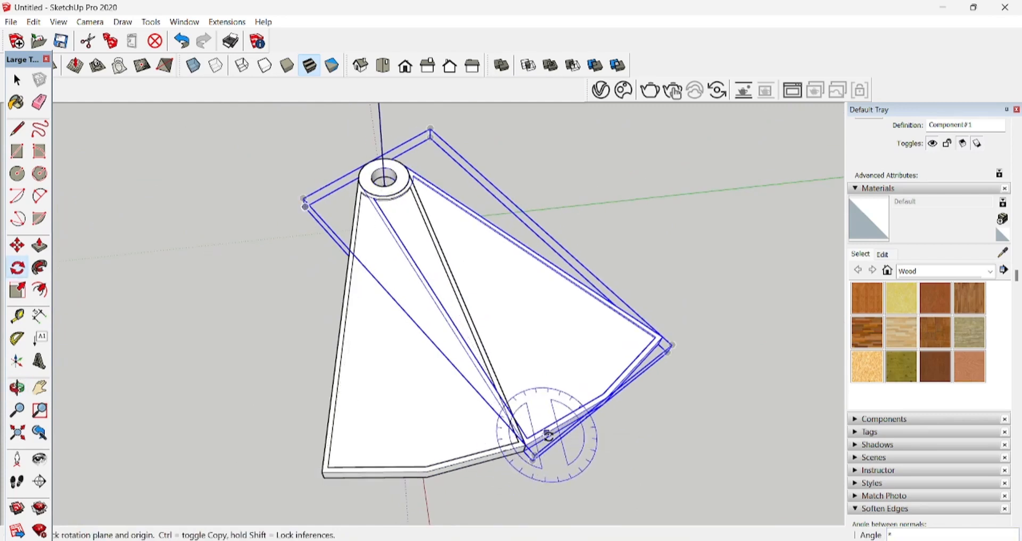
key("Return")
scroll(450, 426, "down", 2)
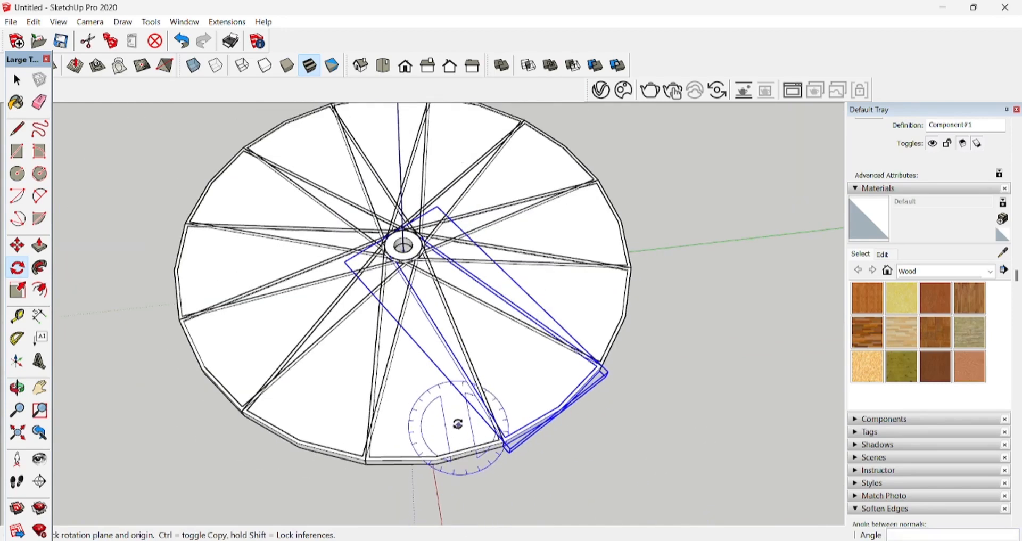
key("space")
Step: Select the whole ring of treads and copy it up to the next division point of the vertical line
middle_click_drag(464, 417, 589, 338)
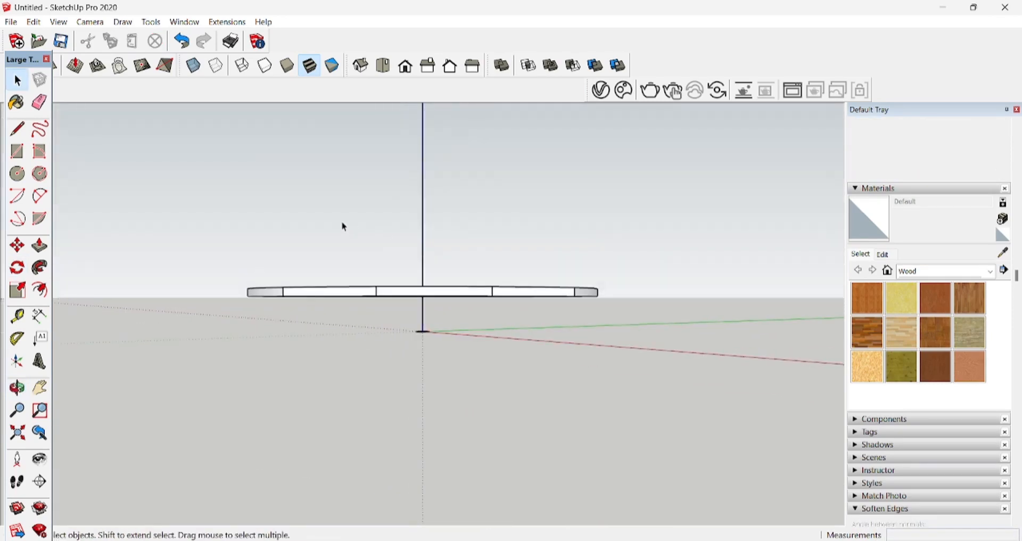
scroll(345, 226, "up", 3)
left_click_drag(130, 272, 805, 336)
middle_click_drag(495, 261, 451, 379)
scroll(468, 306, "up", 4)
scroll(448, 363, "up", 3)
key("m")
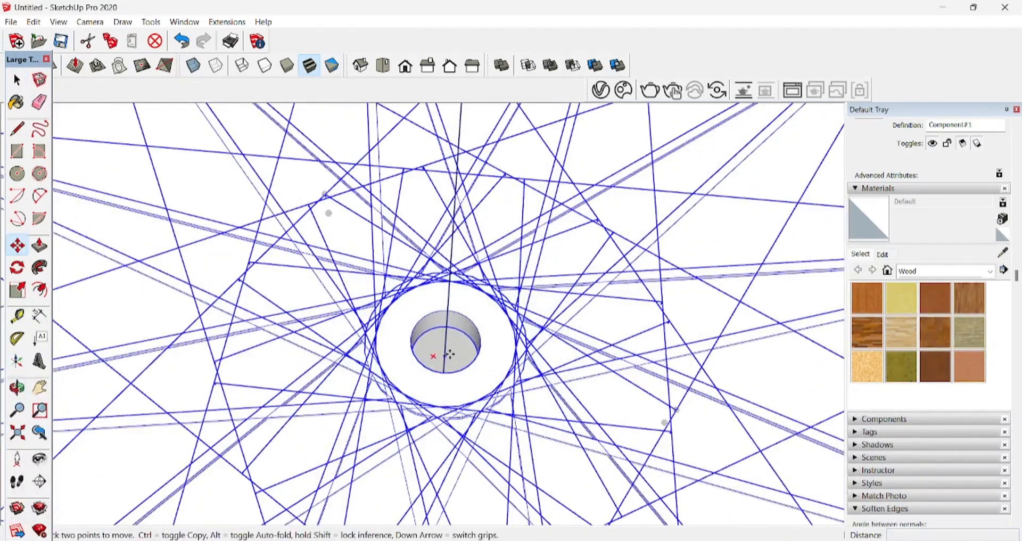
left_click(445, 356)
scroll(498, 218, "down", 6)
key("ctrl")
scroll(506, 205, "down", 1)
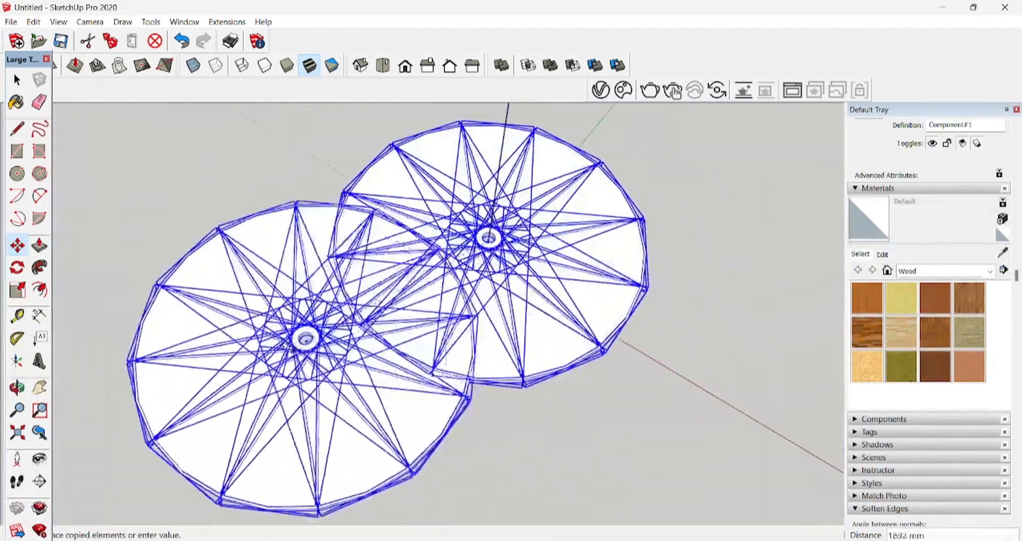
scroll(459, 233, "up", 3)
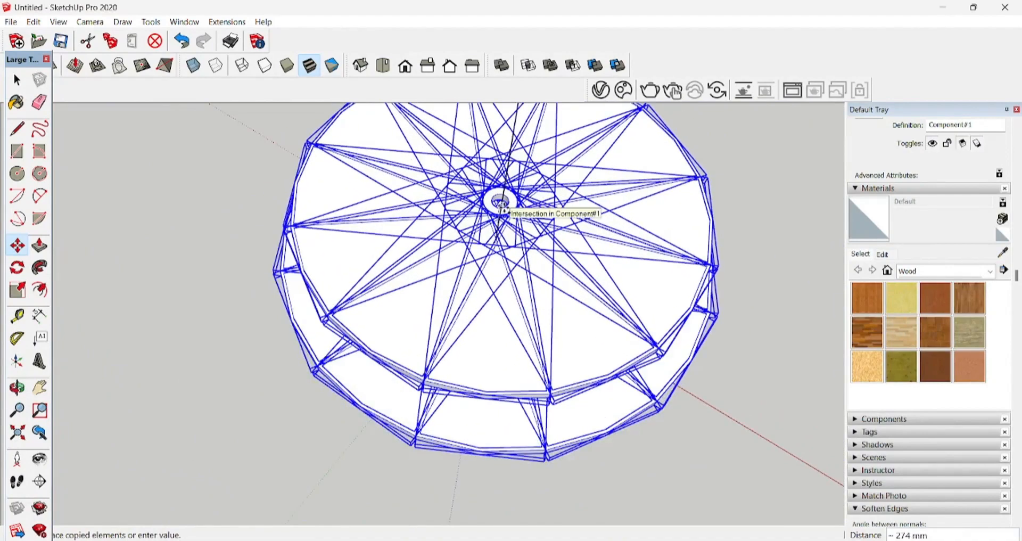
left_click(497, 223)
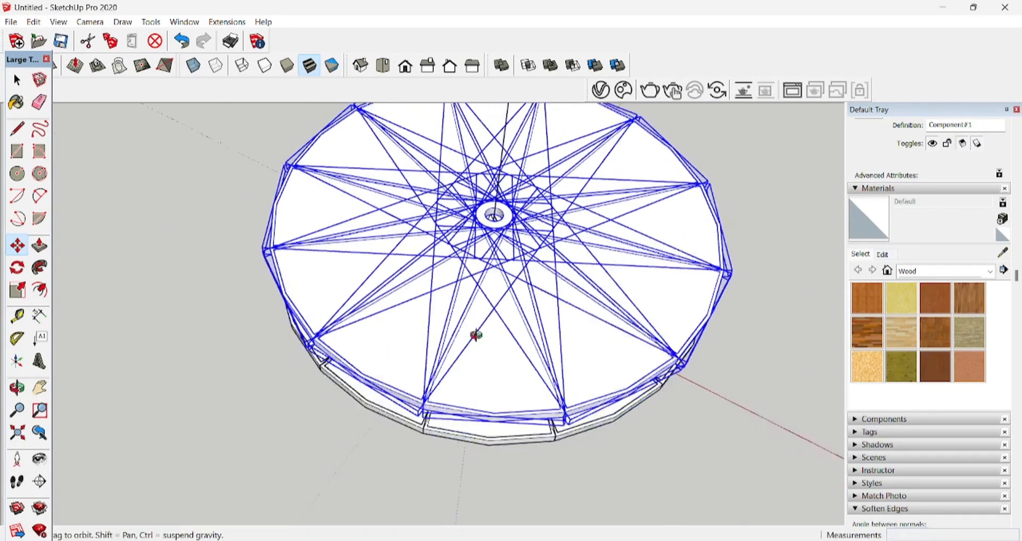
Step: Multiply the copied ring of treads by 14 to stack levels up the vertical line
middle_click_drag(477, 335, 570, 232)
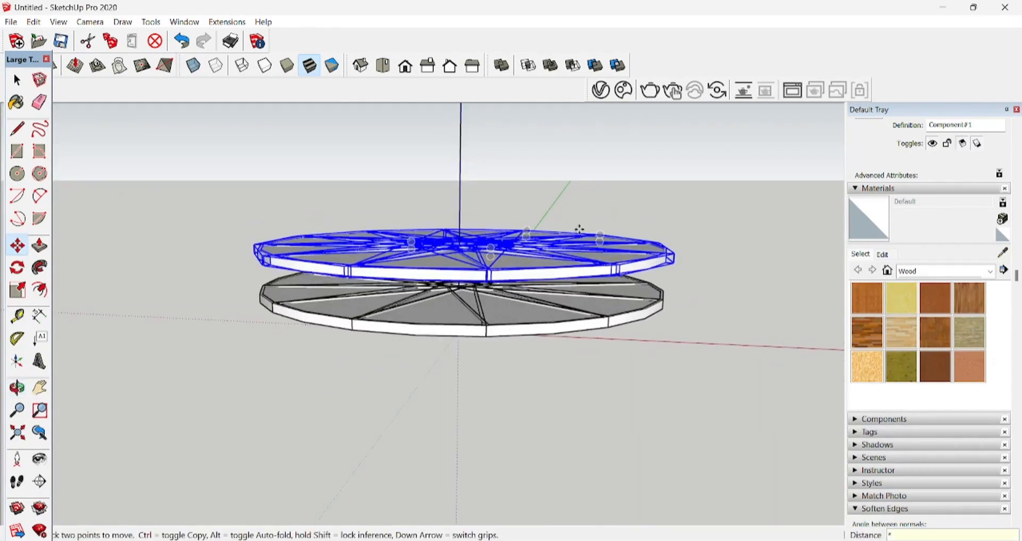
type("*14")
key("Return")
scroll(487, 468, "down", 5)
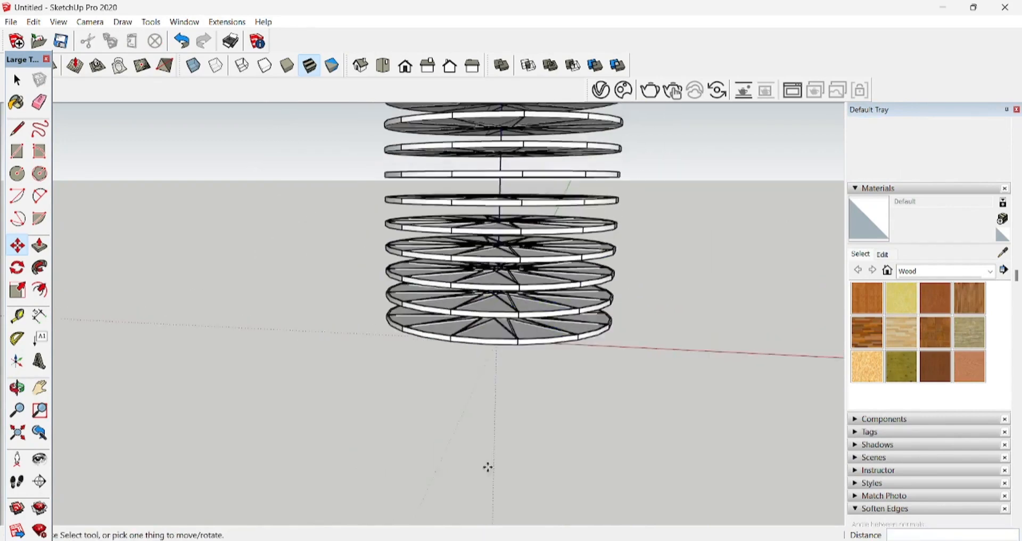
middle_click_drag(509, 449, 352, 440)
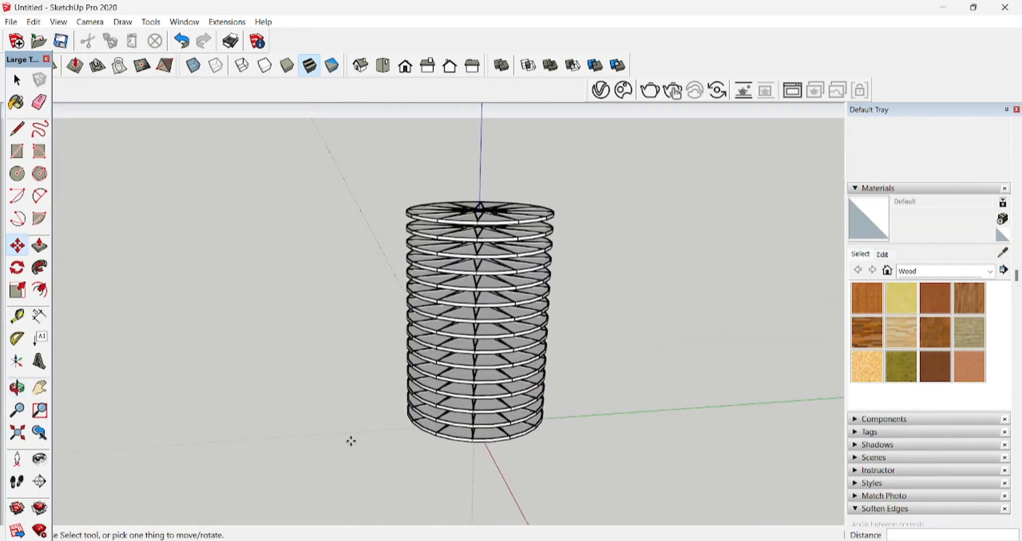
Step: Pick one tread per level in a rising spiral and clear away all the other treads
key("space")
scroll(500, 442, "up", 3)
left_click(494, 443)
middle_click_drag(493, 451, 386, 397)
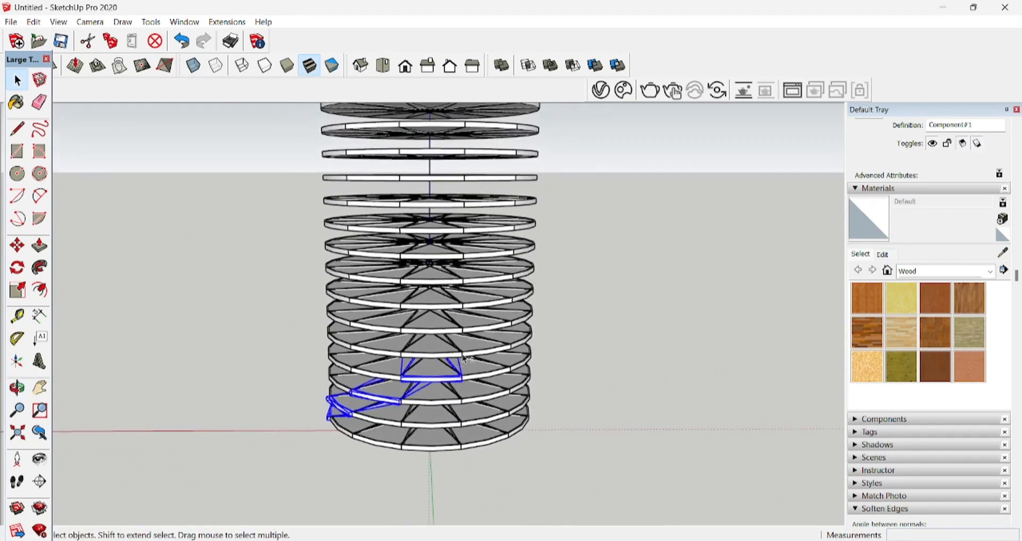
middle_click_drag(526, 329, 401, 328)
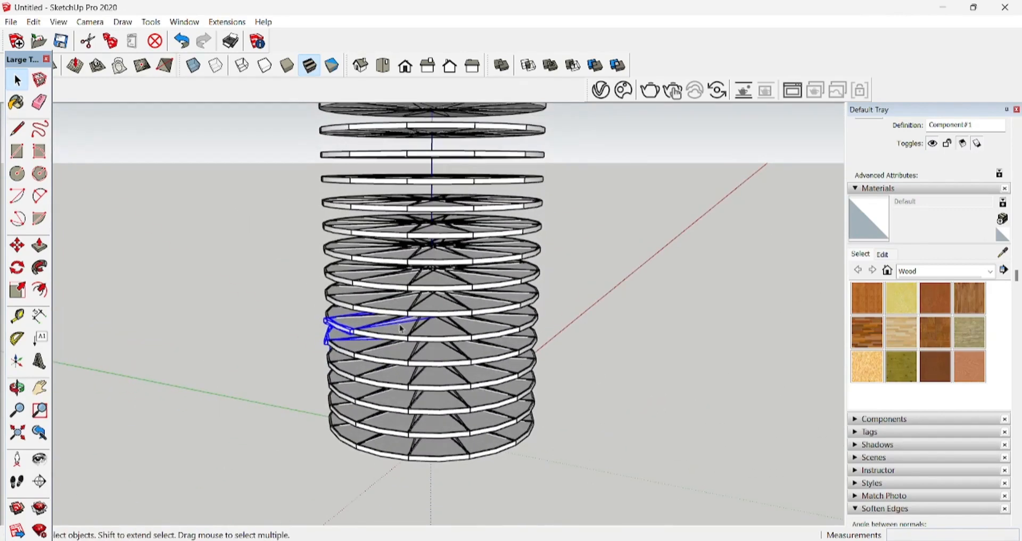
middle_click_drag(488, 261, 412, 248)
middle_click_drag(566, 309, 173, 352)
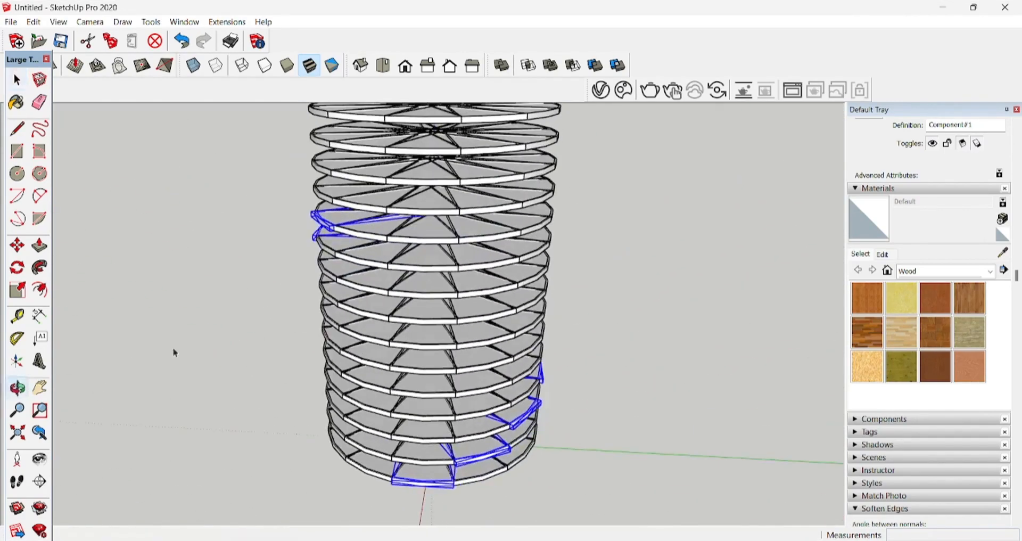
middle_click_drag(456, 193, 395, 172)
middle_click_drag(435, 142, 353, 174)
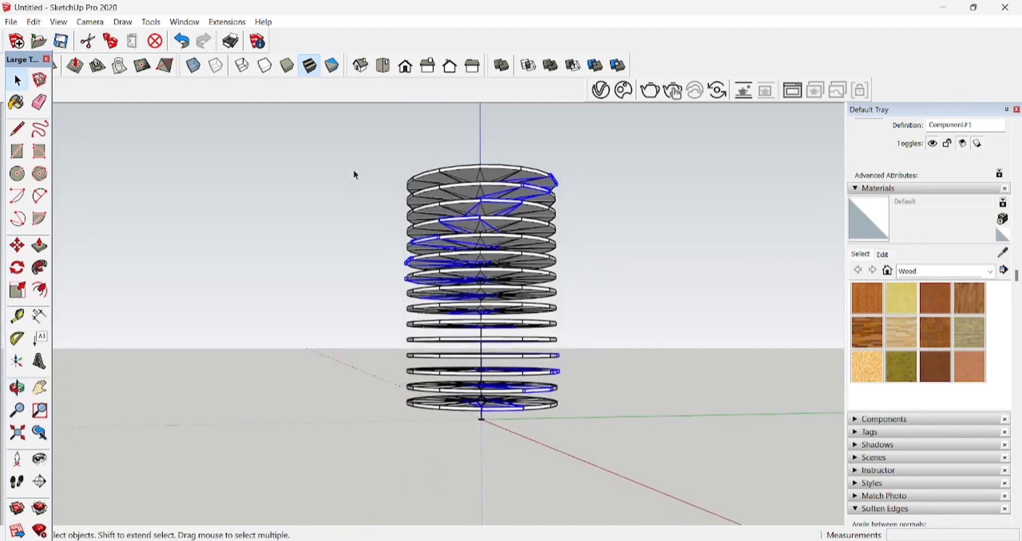
left_click_drag(354, 151, 592, 415)
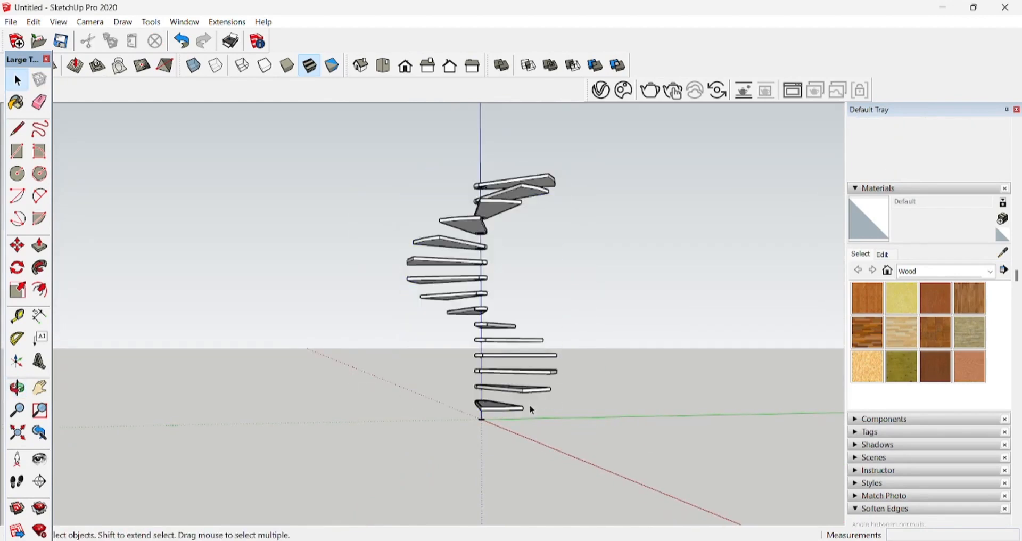
Step: Open a tread component for editing and draw a short guide line inward from the middle corner of its panel's outer edge
middle_click_drag(532, 408, 524, 442)
double_click(515, 390)
middle_click_drag(515, 393, 532, 415)
scroll(506, 412, "up", 2)
scroll(519, 396, "up", 2)
scroll(533, 414, "up", 4)
key("l")
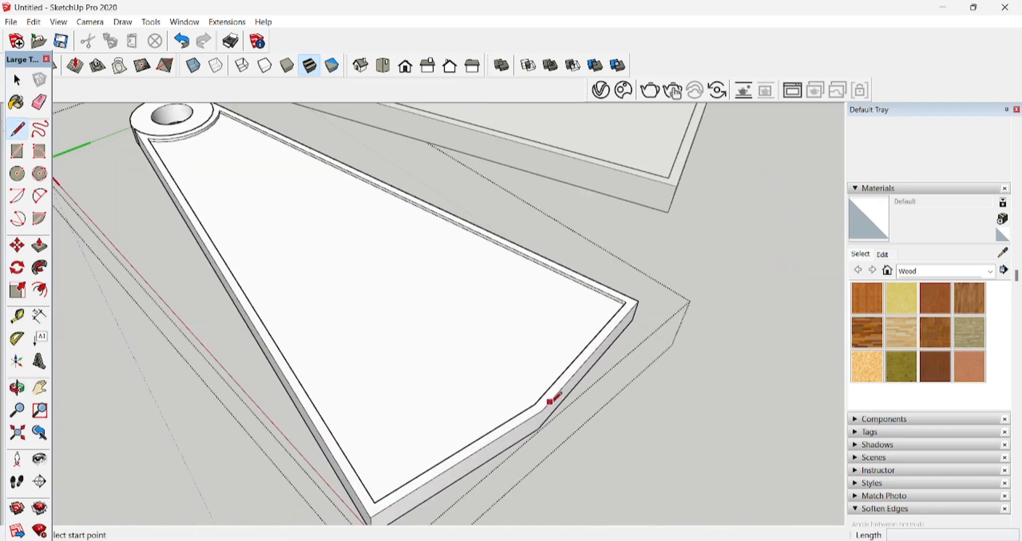
left_click(535, 403)
left_click(512, 382)
key("space")
Step: Draw a circle of about 26 mm radius at the guide line's inner end and erase the guide line
scroll(520, 401, "up", 1)
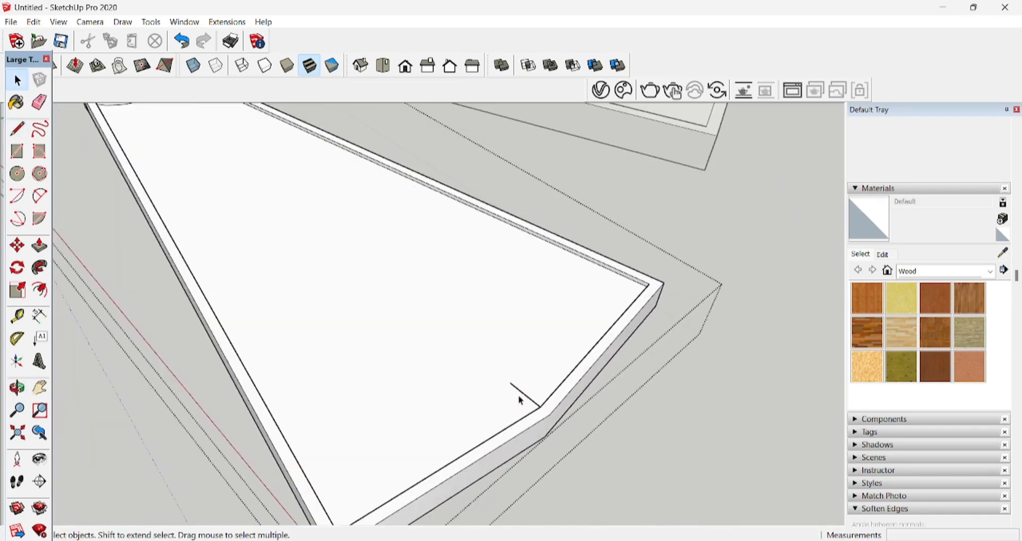
key("c")
left_click(511, 383)
left_click(529, 396)
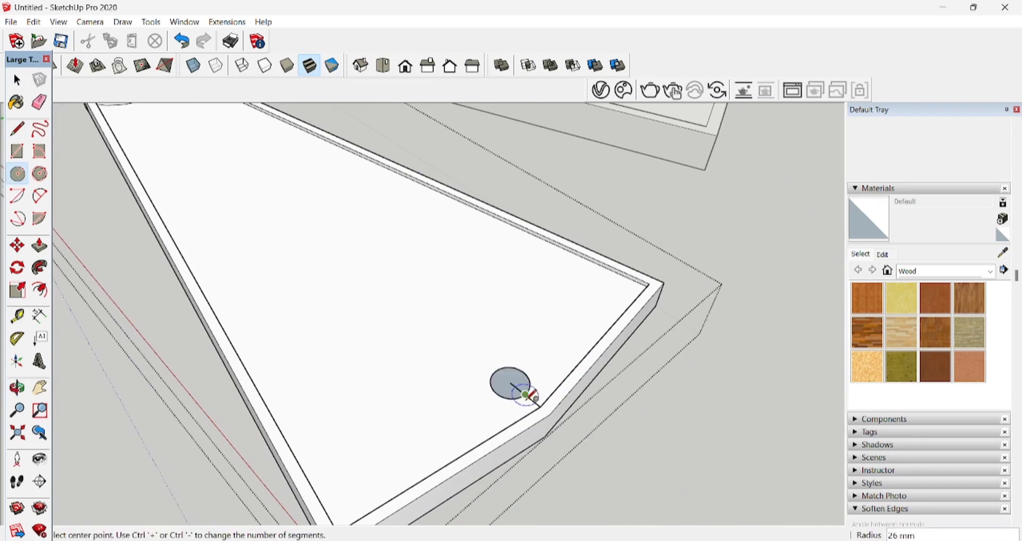
key("e")
Step: Extrude the circle upward 1300 mm to form a railing post on the tread
key("p")
left_click(521, 384)
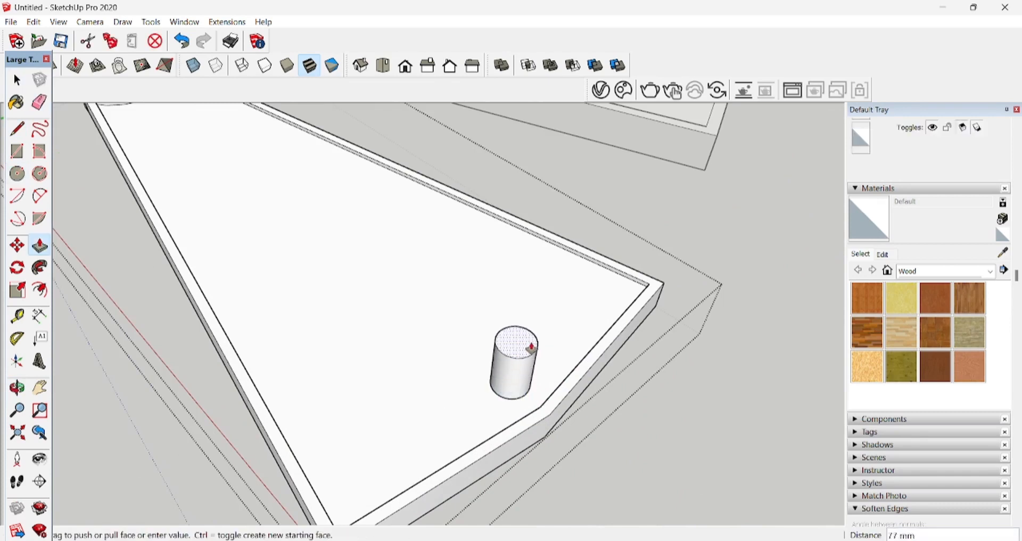
key("Return")
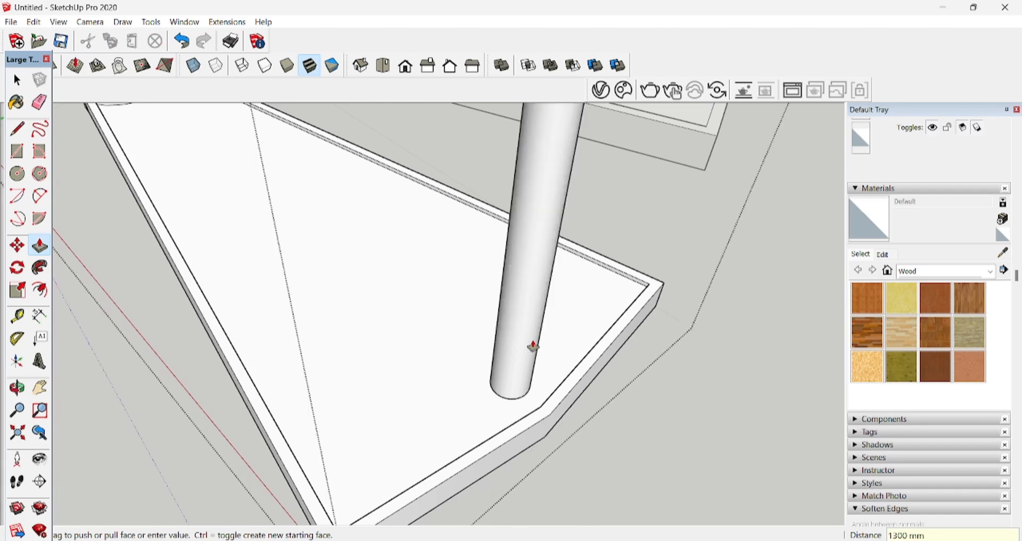
scroll(532, 347, "down", 6)
middle_click_drag(445, 315, 459, 373)
scroll(460, 368, "up", 2)
scroll(461, 368, "up", 3)
Step: Mark the centre point of the post's top face and close the tread component
key("space")
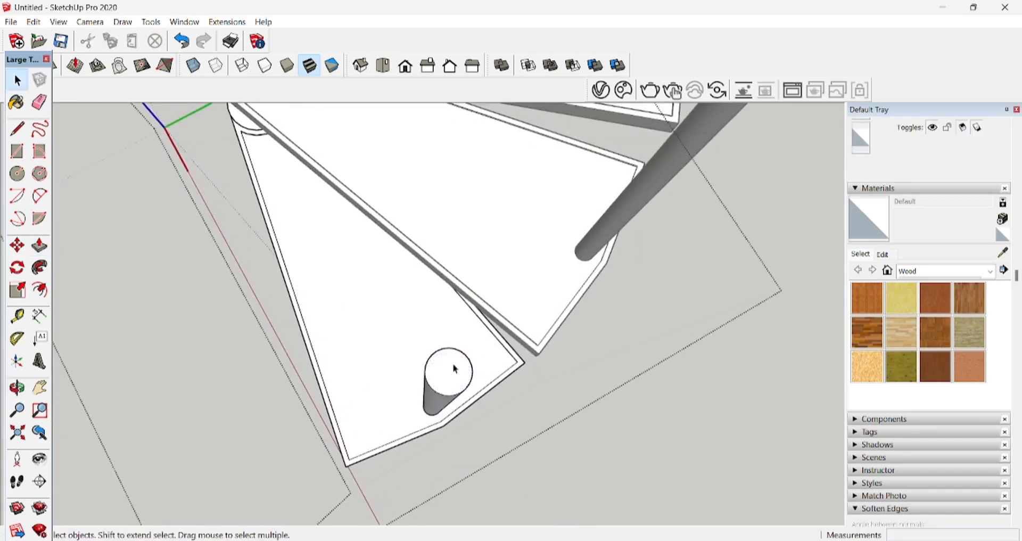
double_click(455, 367)
right_click(454, 367)
left_click(511, 274)
scroll(519, 285, "down", 3)
left_click(698, 491)
middle_click_drag(698, 491, 639, 424)
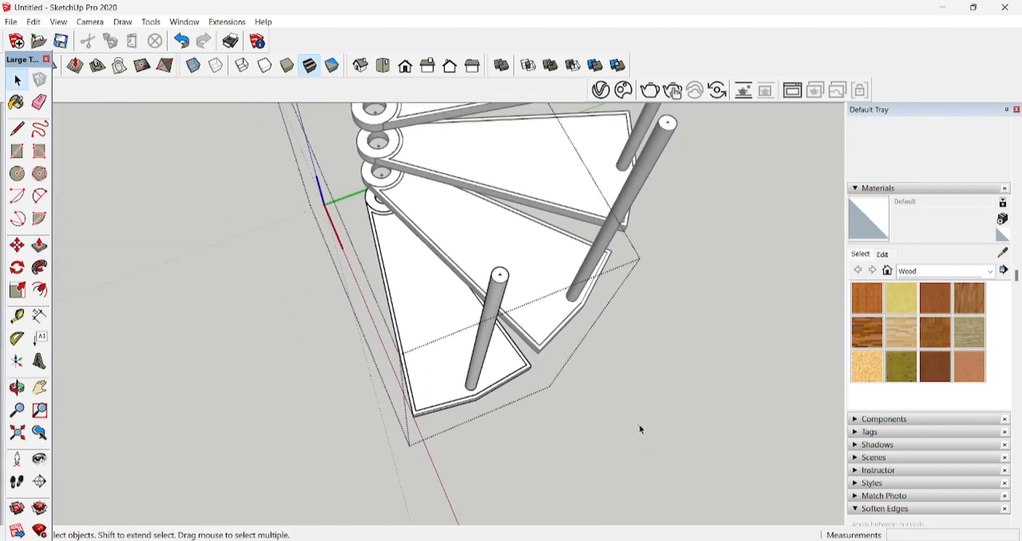
left_click(638, 423)
Step: Join the top centres of the lower posts with consecutive line segments, undoing the last misplaced one
scroll(502, 272, "up", 3)
key("l")
left_click(504, 271)
scroll(423, 349, "down", 4)
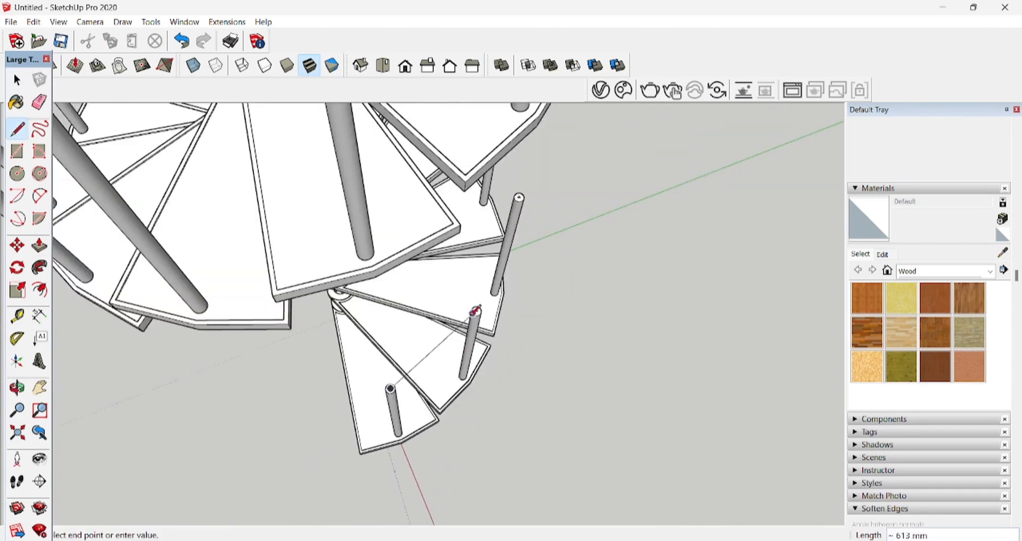
scroll(472, 313, "up", 3)
left_click(478, 310)
scroll(482, 408, "down", 2)
middle_click_drag(482, 408, 445, 349)
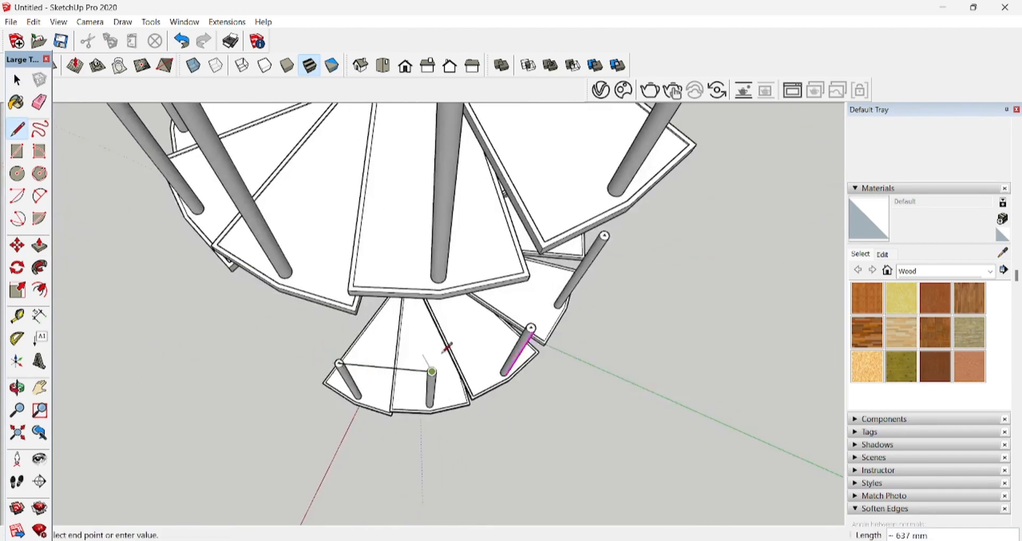
middle_click_drag(543, 348, 383, 350)
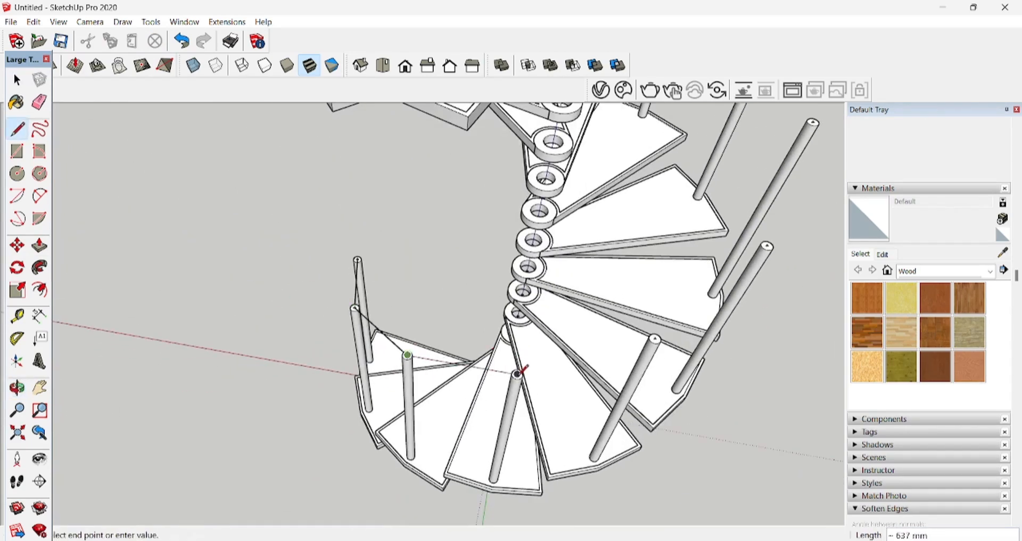
left_click(769, 246)
middle_click_drag(806, 285, 352, 324)
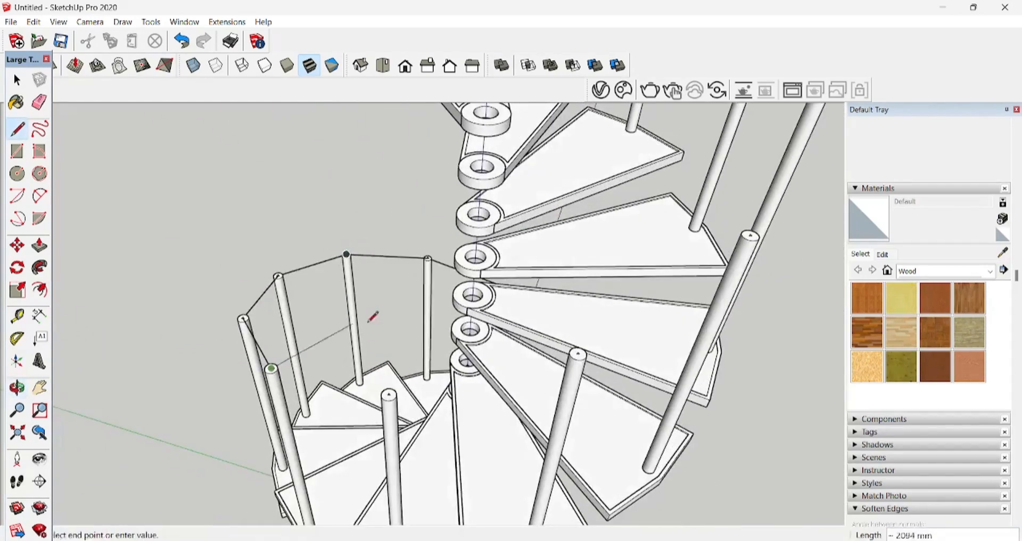
key("ctrl+z")
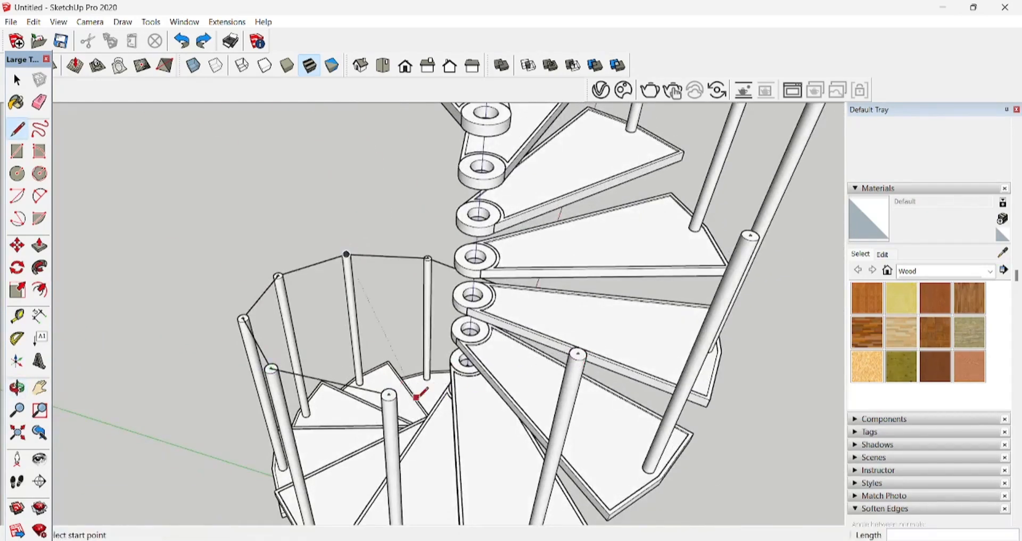
Step: Continue the handrail path with line segments between the remaining posts' top centres up to the highest post
left_click(581, 348)
scroll(450, 384, "down", 2)
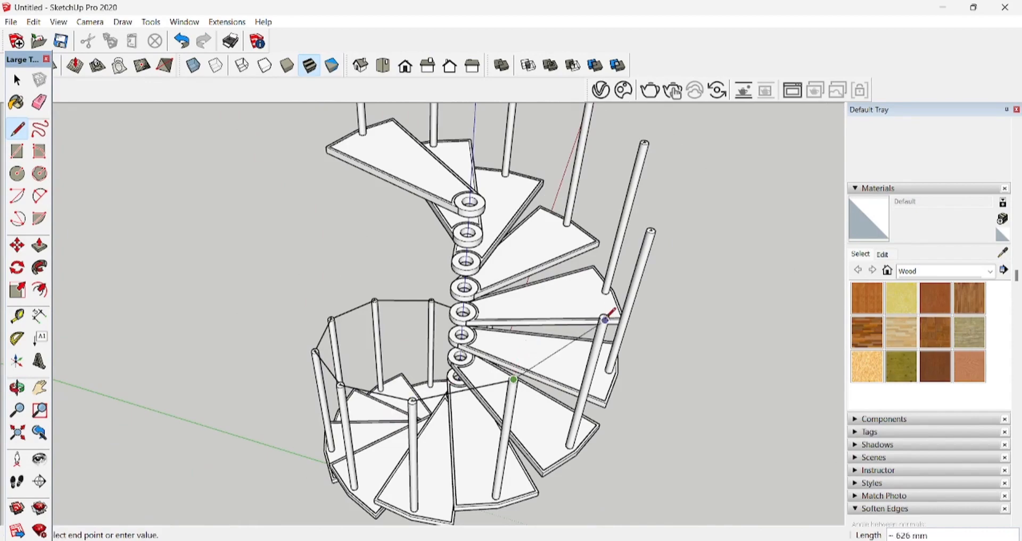
left_click(605, 320)
middle_click_drag(656, 304, 287, 418)
scroll(386, 404, "up", 3)
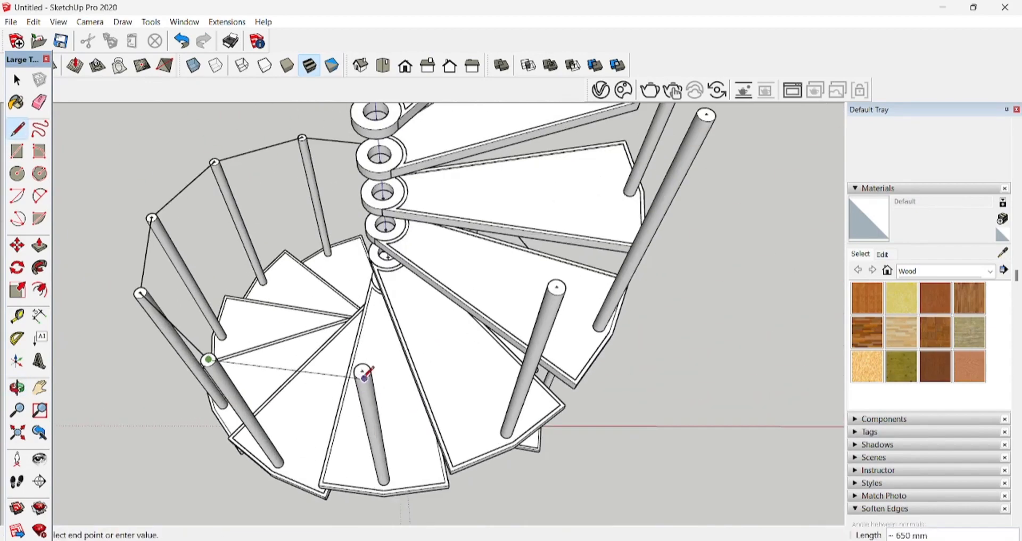
middle_click_drag(566, 284, 204, 308)
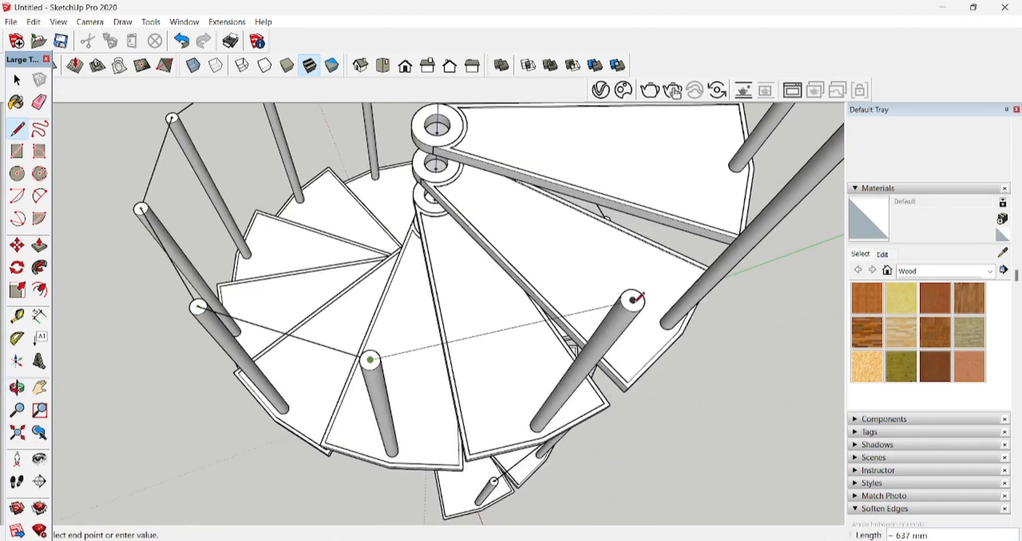
mouse_move(630, 297)
middle_mouse_down()
mouse_move(420, 327)
mouse_move(349, 260)
middle_mouse_up()
left_click(468, 305)
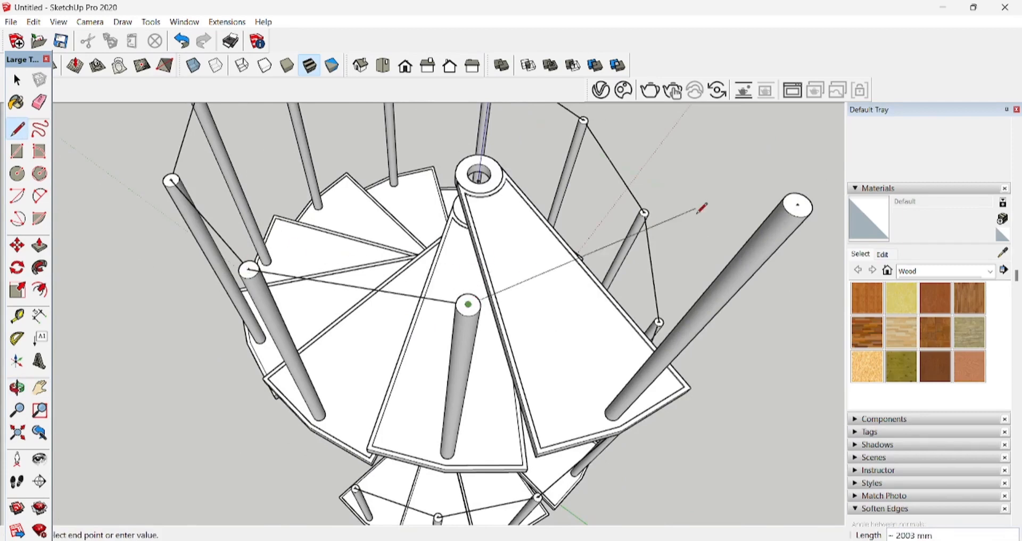
left_click(798, 205)
middle_click_drag(798, 205, 268, 241)
key("space")
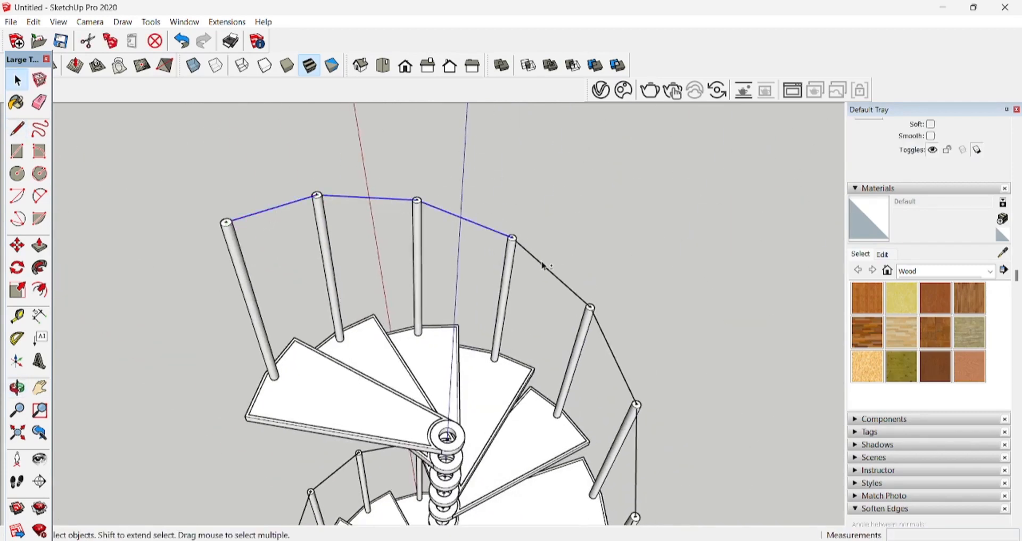
Step: Add the remaining line segments around the staircase to the selection until the whole handrail path is selected
left_click(636, 446, "shift")
scroll(581, 204, "down", 5)
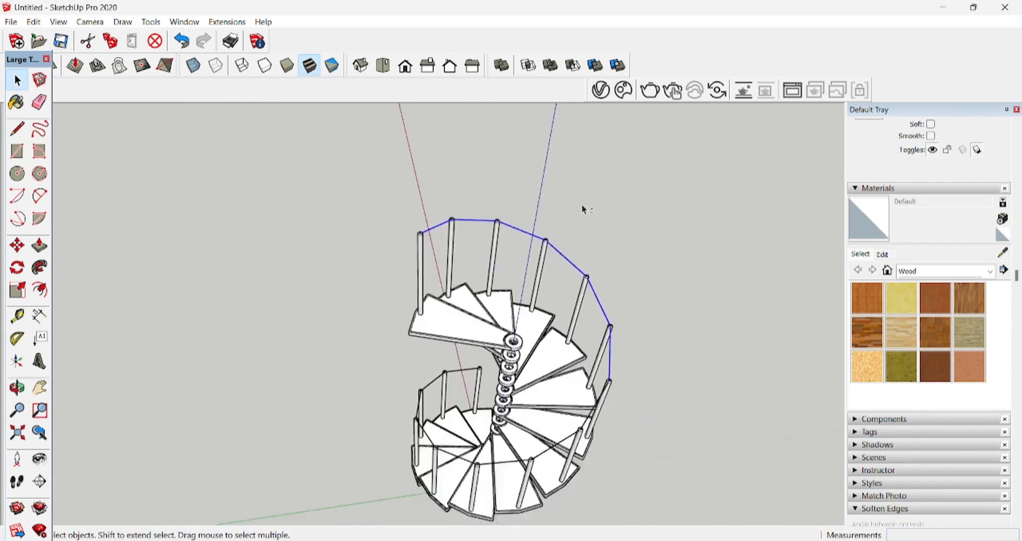
scroll(593, 392, "up", 3)
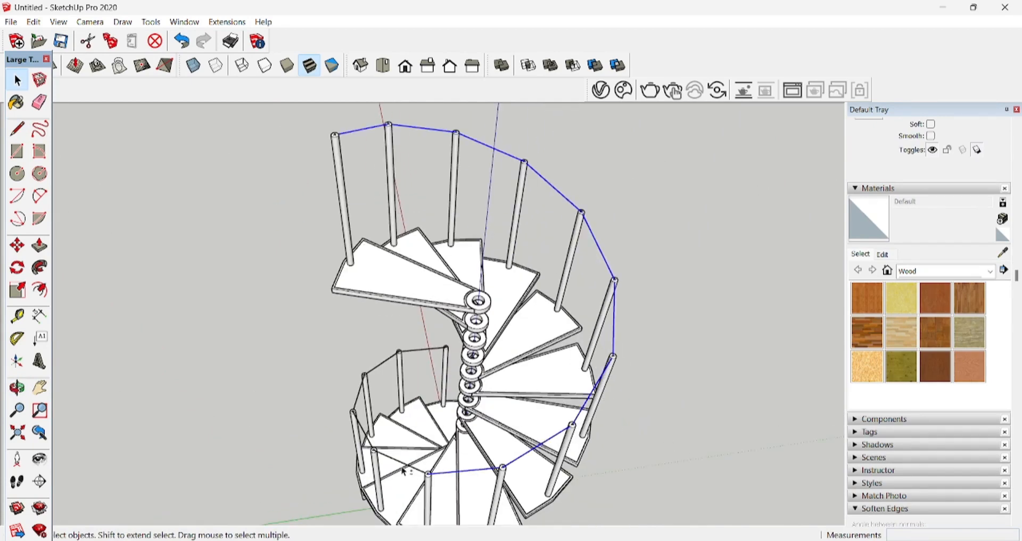
middle_click_drag(408, 469, 719, 344)
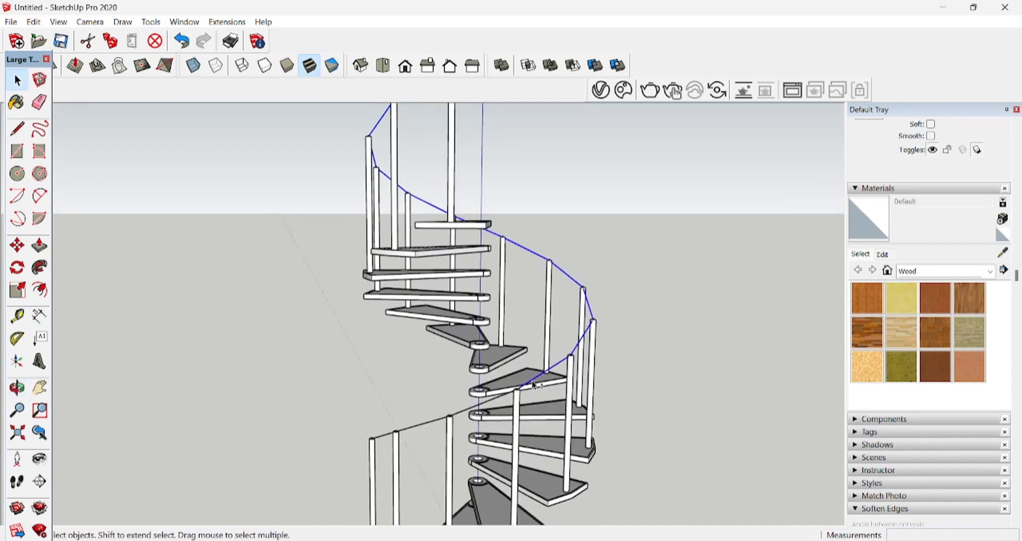
scroll(399, 434, "down", 3)
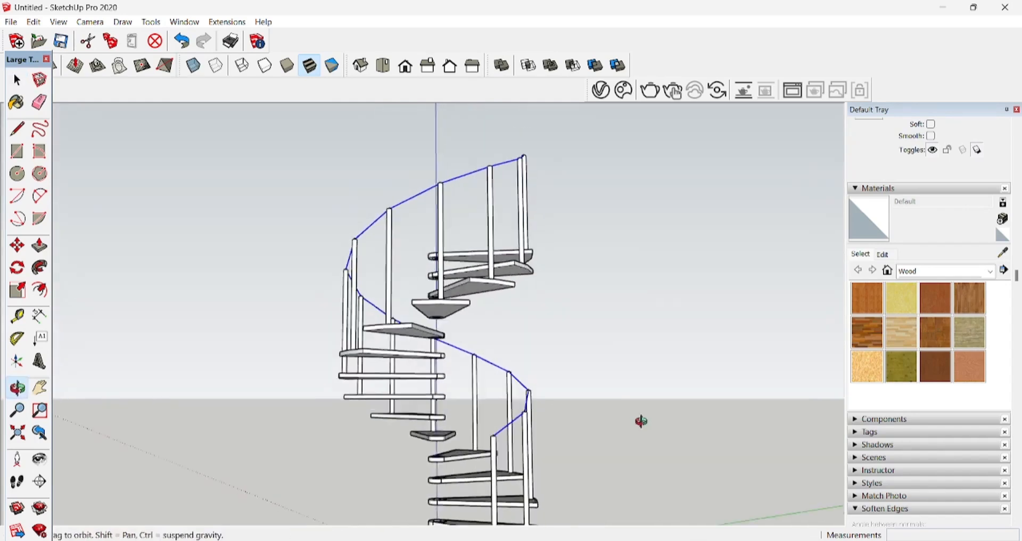
scroll(479, 437, "up", 6)
scroll(488, 485, "up", 4)
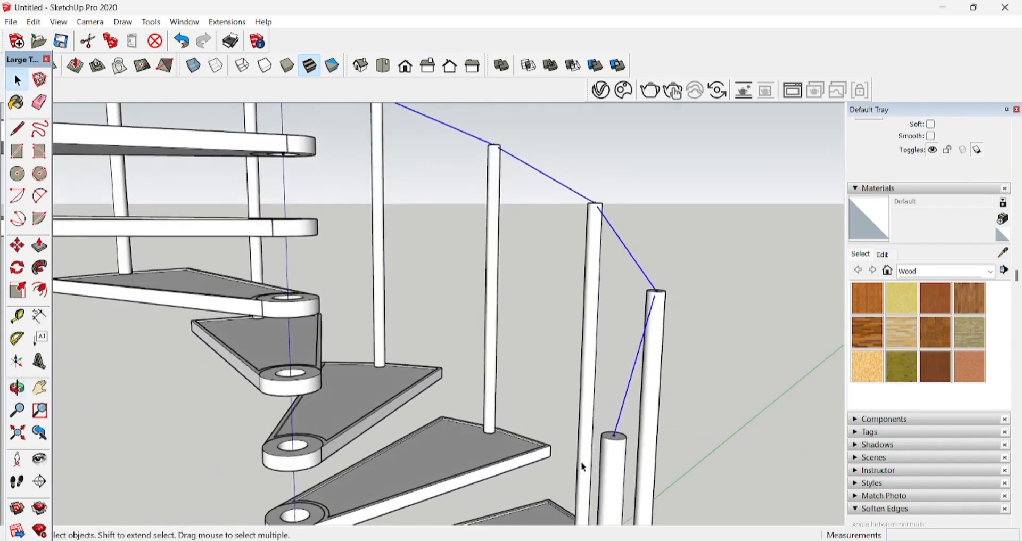
Step: Draw a vertical circle of about 48 mm radius centred on the end of the handrail path
key("c")
scroll(616, 434, "up", 2)
scroll(671, 400, "down", 3)
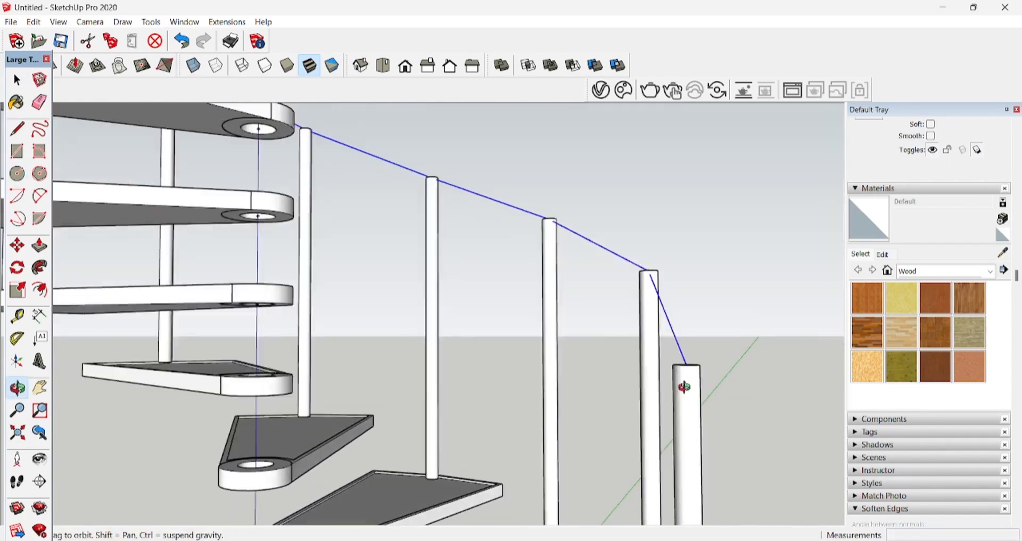
scroll(682, 381, "up", 2)
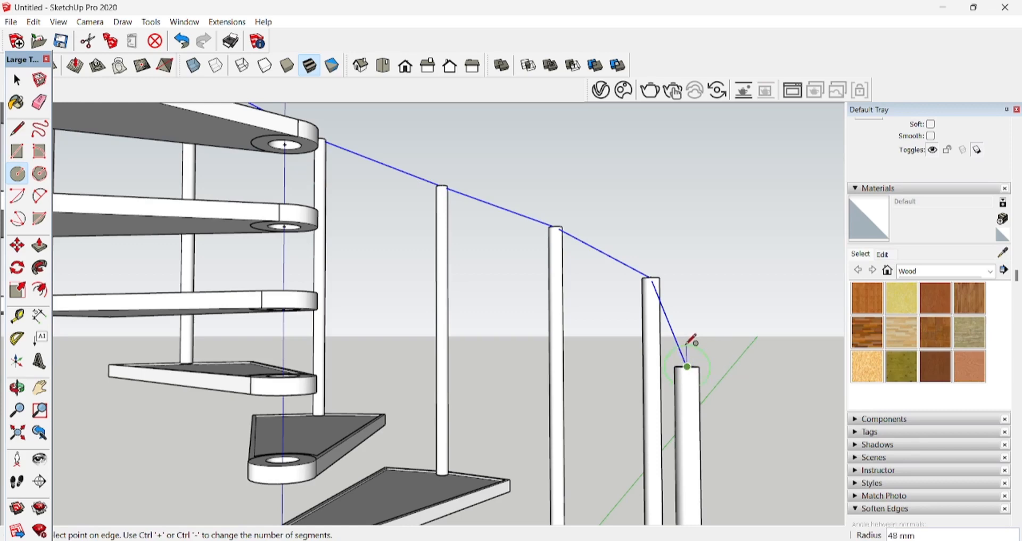
left_click(687, 345)
middle_click_drag(686, 346, 406, 425)
Step: Sweep the circular profile along the selected handrail path with Follow Me to form a round handrail
key("space")
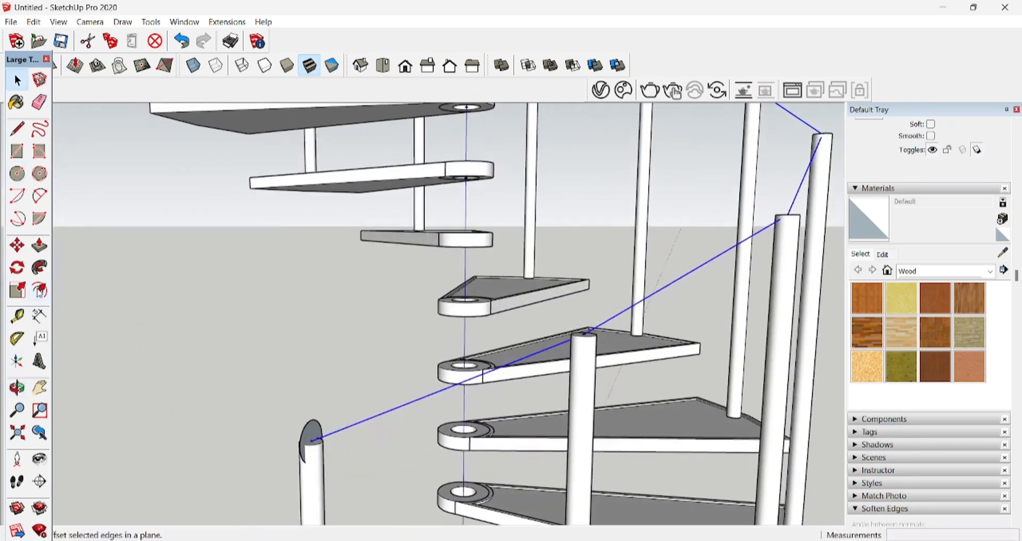
left_click(317, 437)
middle_click_drag(331, 430, 299, 392)
key("space")
scroll(650, 445, "down", 5)
scroll(303, 289, "up", 4)
scroll(303, 288, "up", 4)
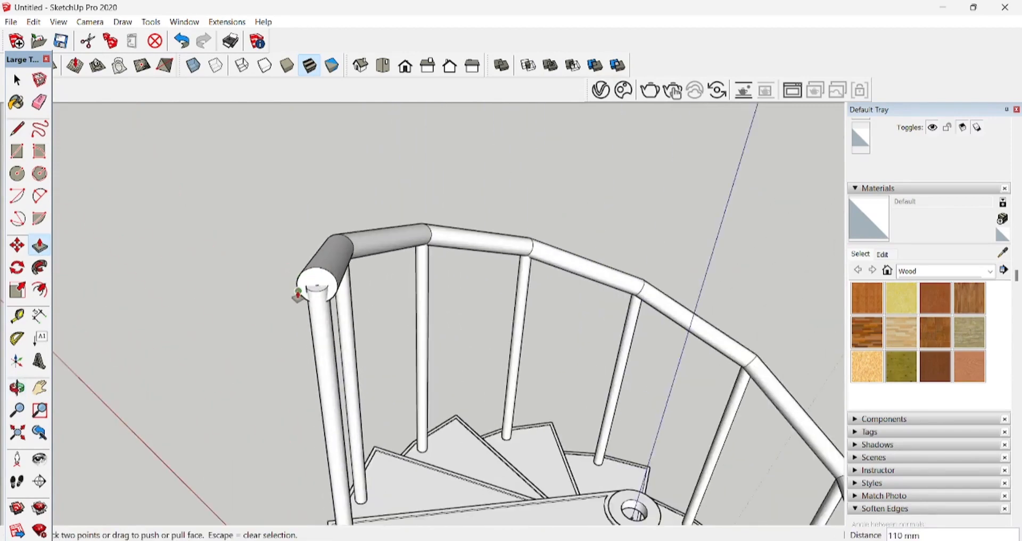
Step: Extend the handrail's upper end face about 153 mm past the last post with Push/Pull
left_click(322, 290)
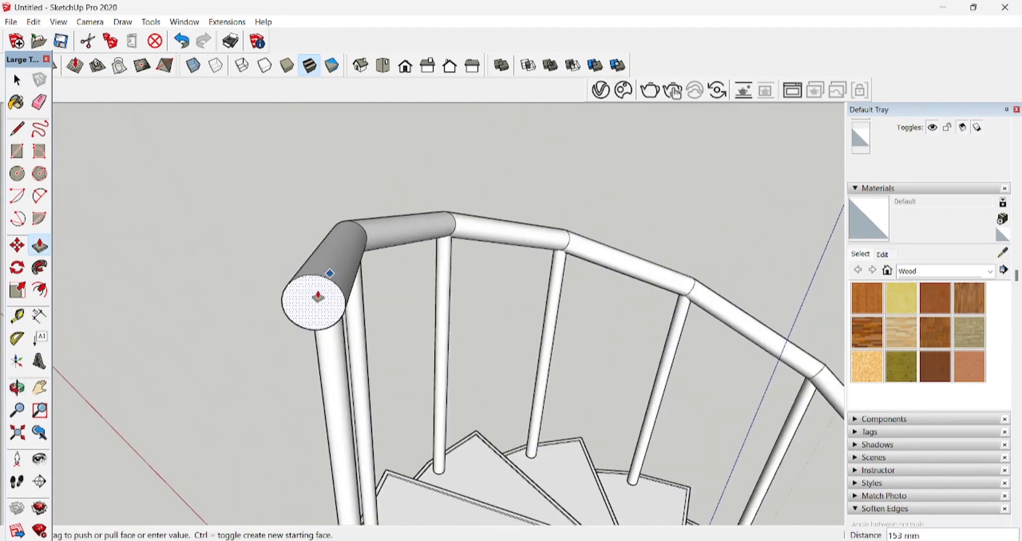
left_click(318, 296)
scroll(568, 303, "down", 10)
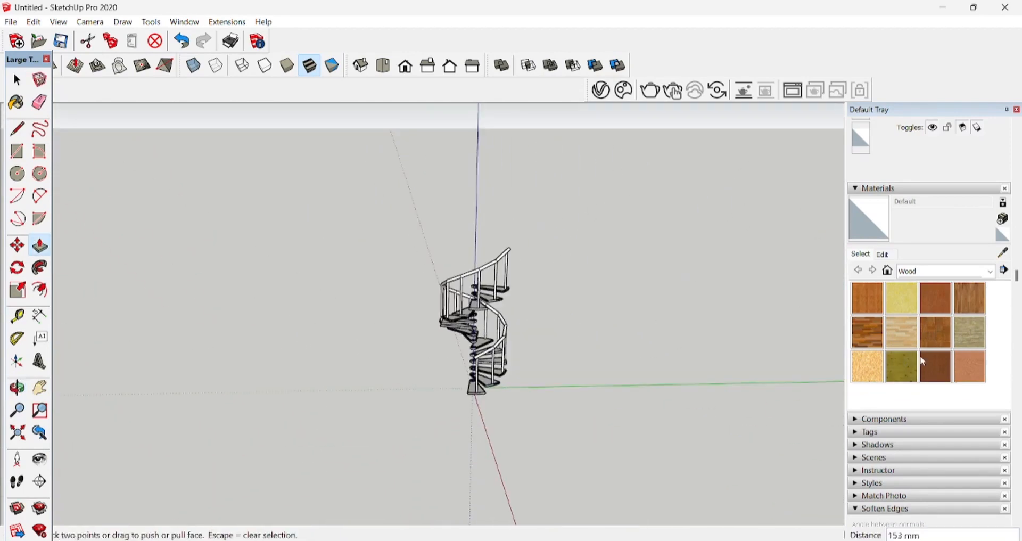
Step: Paint the treads, posts and handrail of the whole staircase with the Wood Veneer 01 material
left_click(922, 360)
left_click(494, 341)
scroll(494, 351, "up", 3)
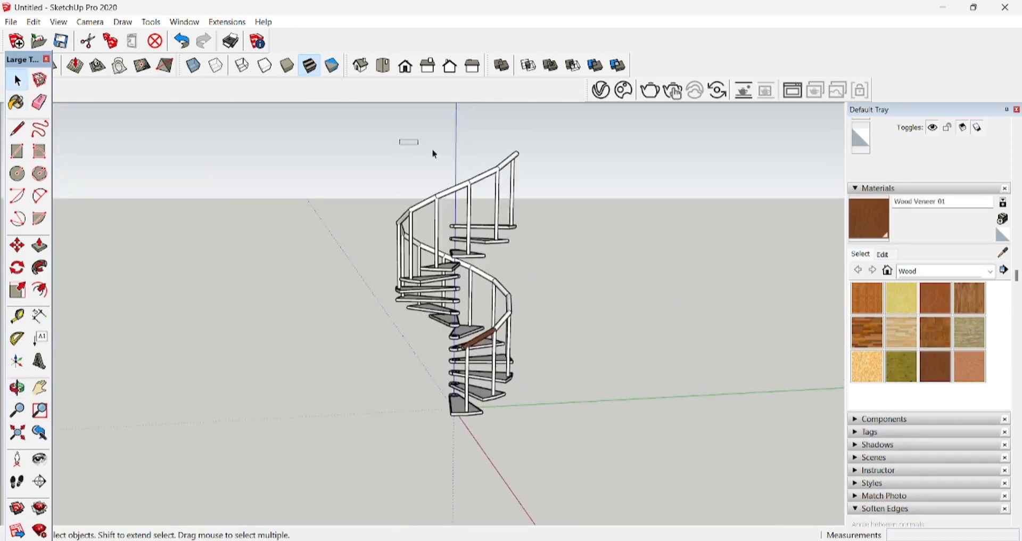
left_click_drag(432, 151, 545, 473)
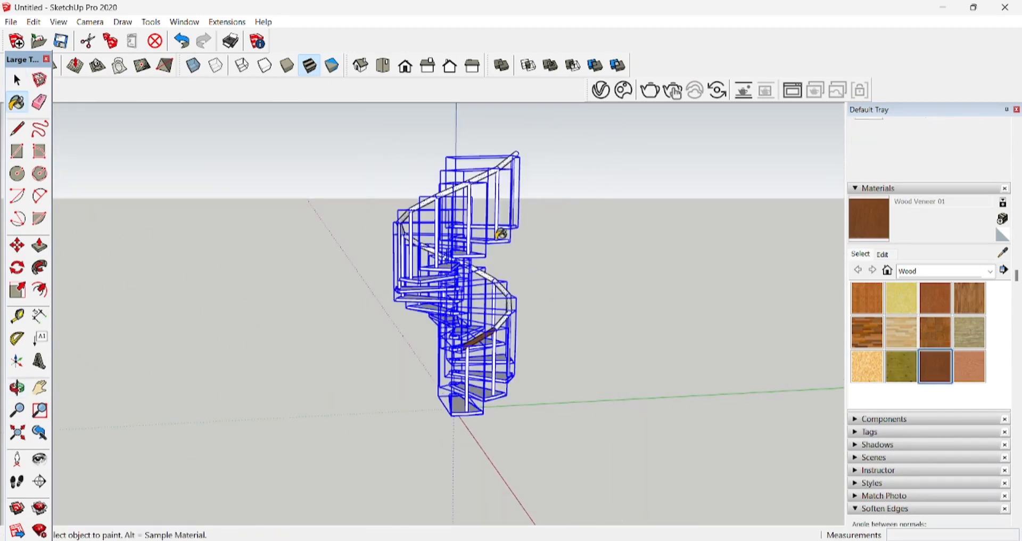
left_click(487, 173)
key("space")
left_click(538, 436)
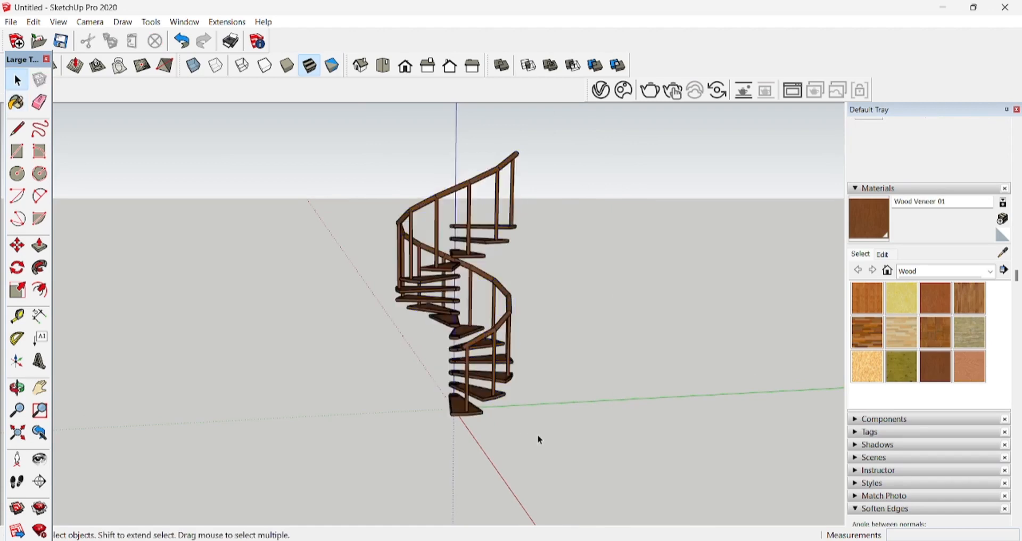
Step: Open the small circle group at the staircase's base and extrude its face upward 4000 mm as the central column
middle_click_drag(538, 436, 705, 356)
scroll(433, 431, "up", 10)
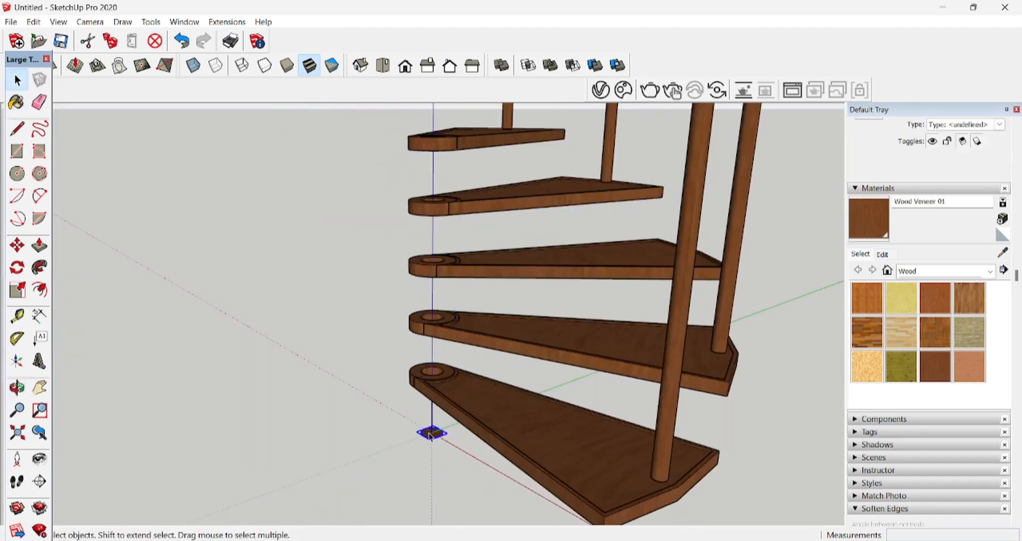
double_click(431, 434)
scroll(432, 435, "up", 3)
left_click(433, 434)
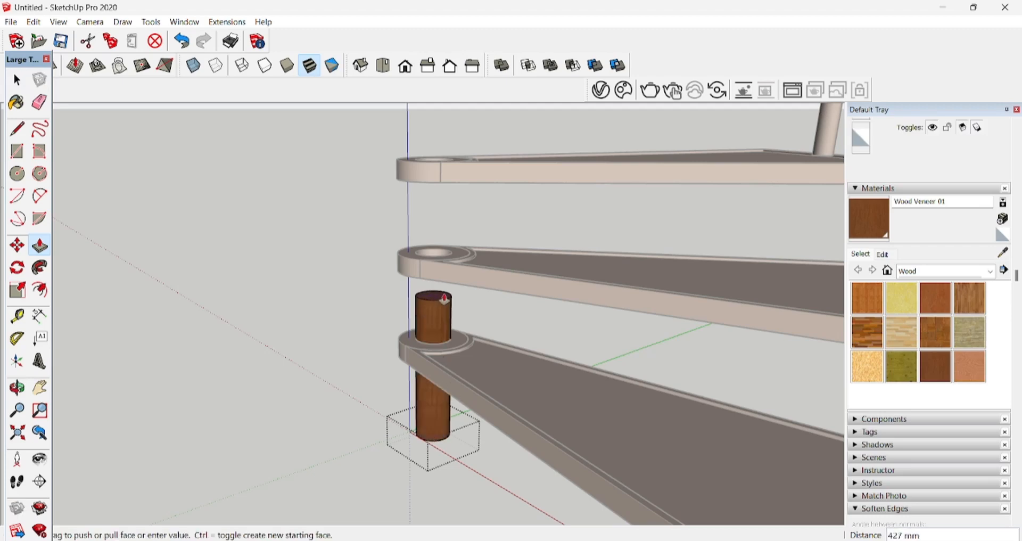
type("4000")
key("Return")
scroll(452, 426, "down", 10)
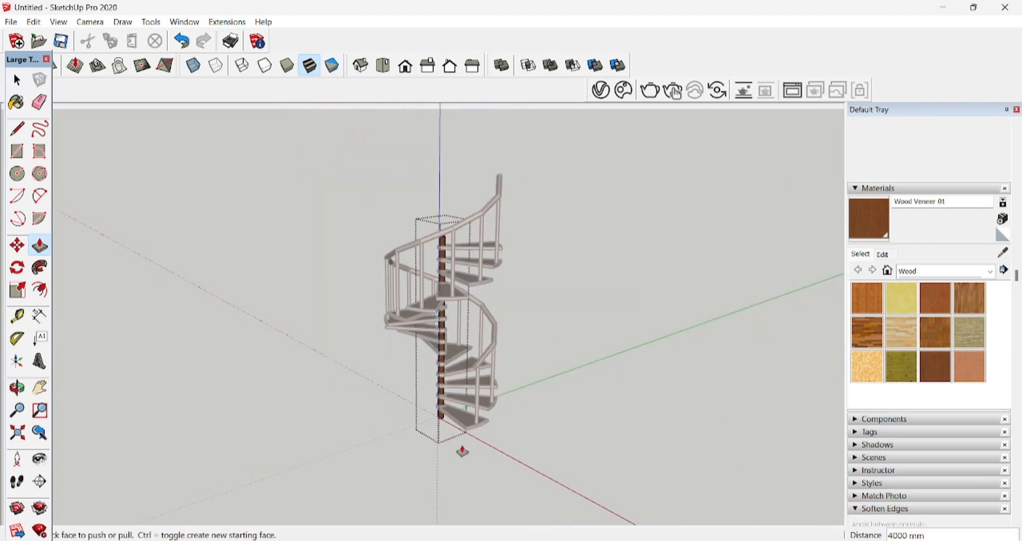
Step: Pull the central column's top face up past the top of the handrail and close its group
middle_click_drag(463, 452, 404, 228)
scroll(435, 262, "up", 6)
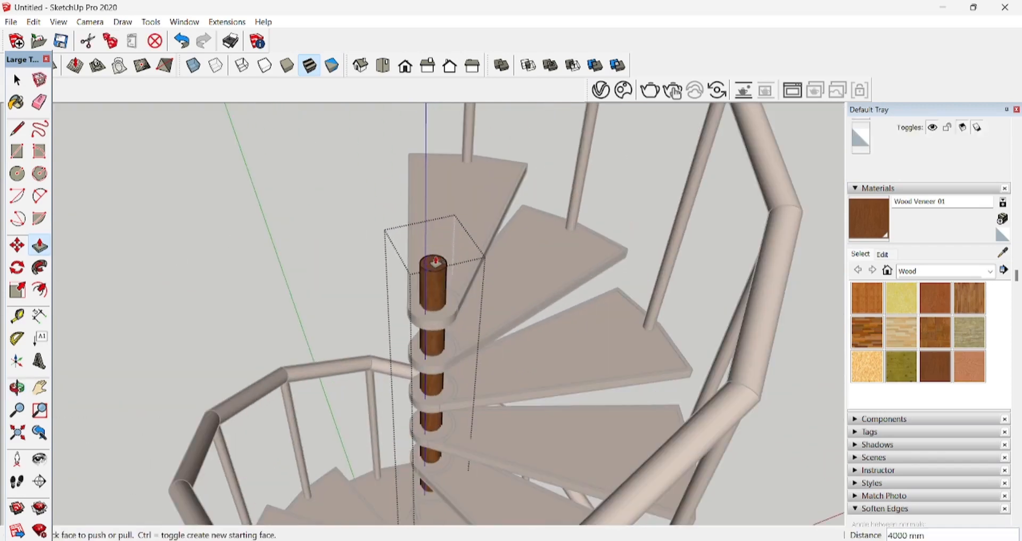
scroll(489, 272, "down", 5)
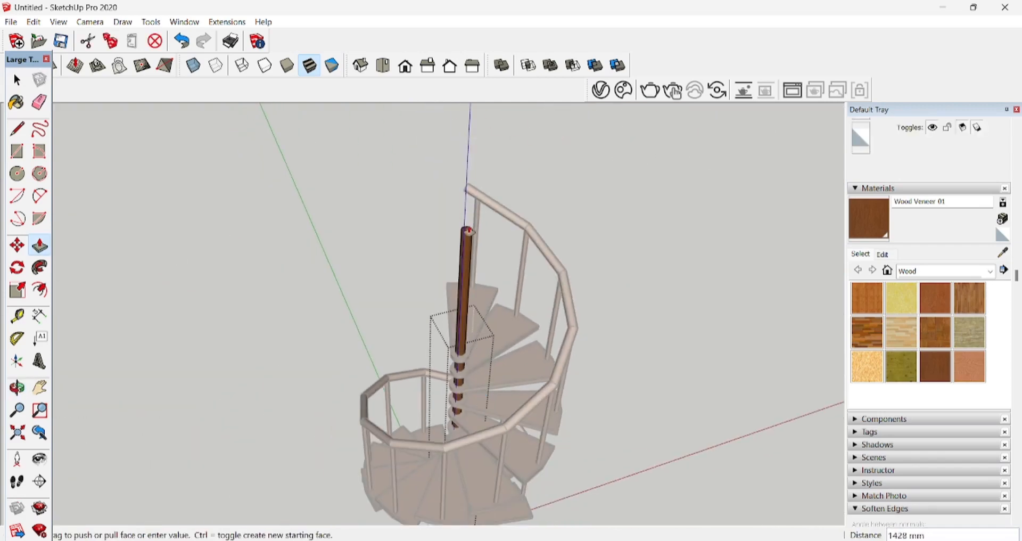
left_click(472, 120)
middle_click_drag(528, 388, 614, 321)
key("space")
left_click(686, 382)
middle_click_drag(687, 384, 600, 473)
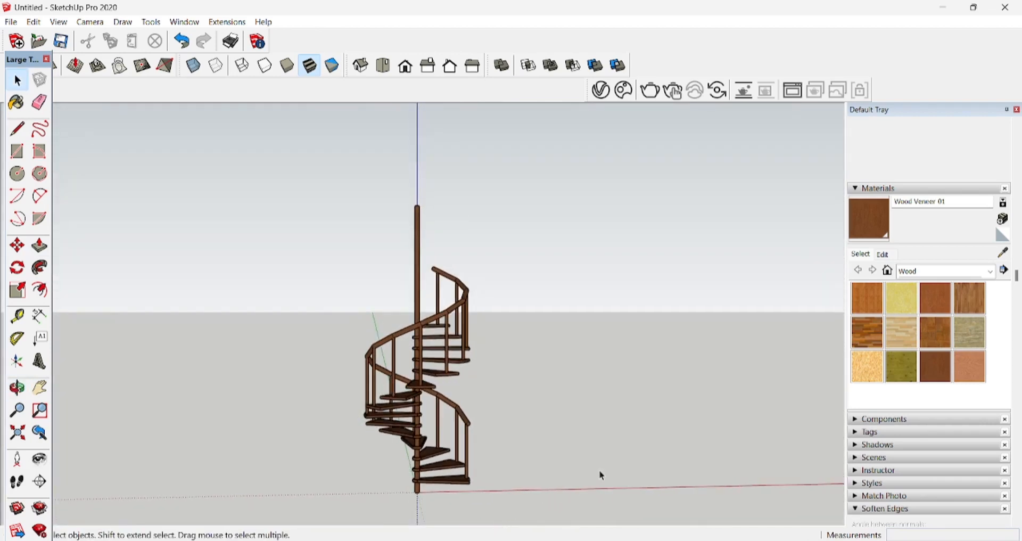
Step: Open the ring nested in the lowest tread component, extrude its underside 40 mm downward, and close the component
scroll(430, 482, "up", 4)
middle_click_drag(430, 483, 459, 385)
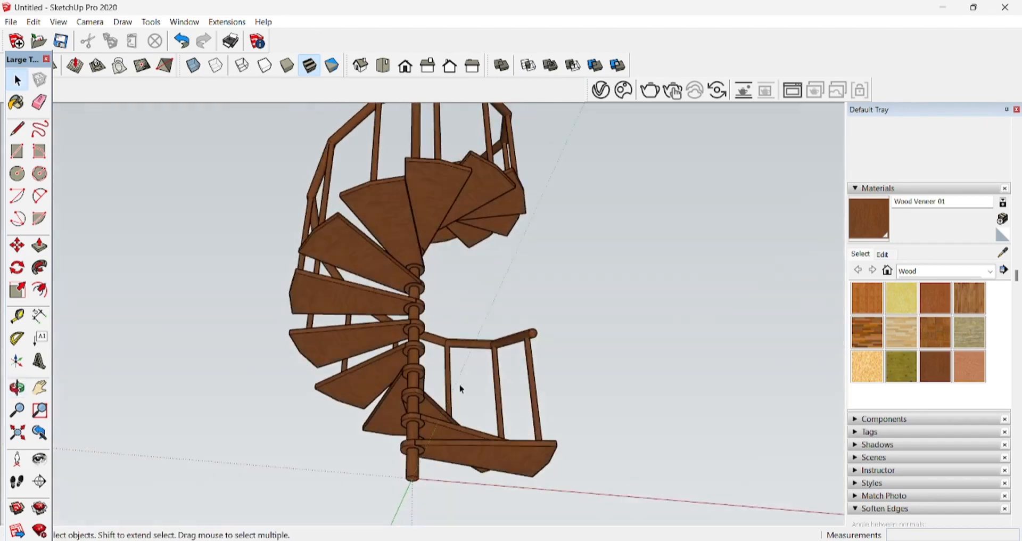
scroll(426, 468, "up", 4)
scroll(426, 447, "up", 3)
double_click(426, 447)
scroll(426, 446, "up", 3)
double_click(426, 446)
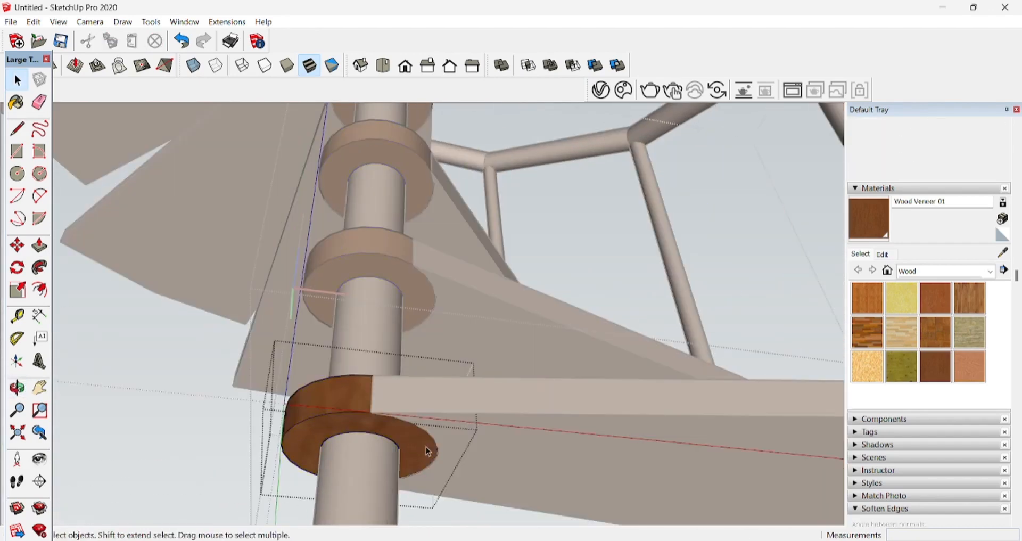
key("p")
left_click_drag(418, 453, 417, 473)
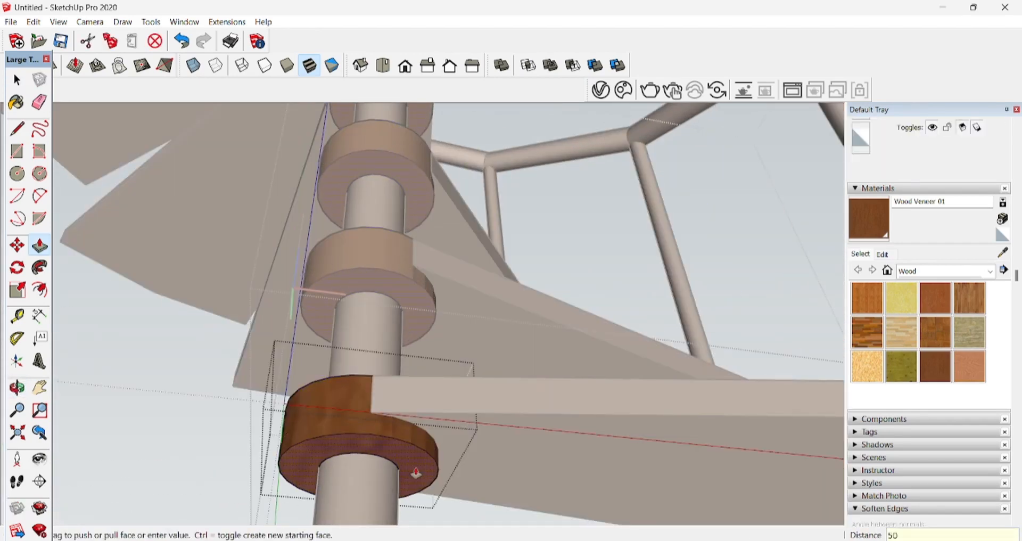
key("Return")
scroll(400, 410, "down", 4)
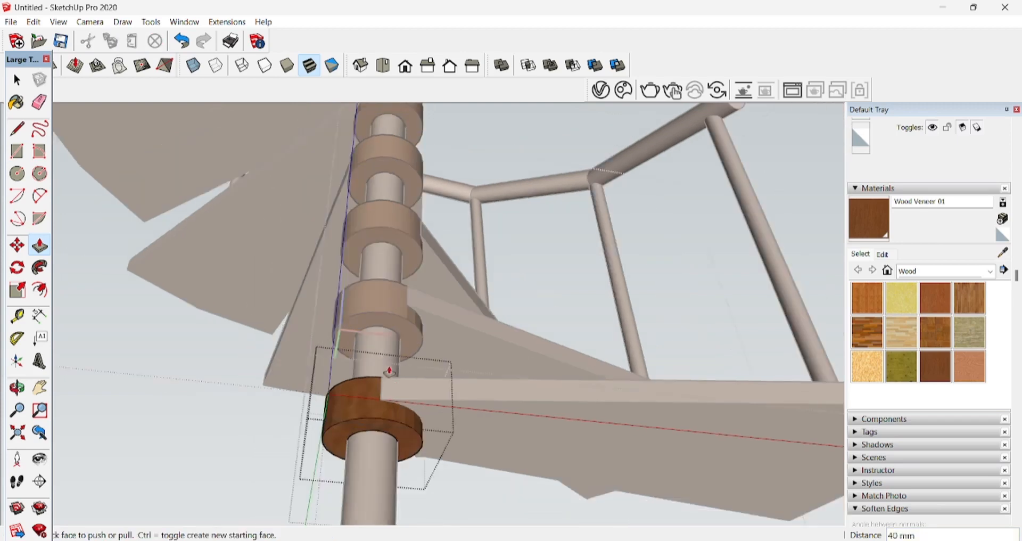
key("space")
left_click(374, 501)
middle_click_drag(375, 383, 381, 453)
scroll(383, 372, "down", 4)
left_click(383, 369)
Step: Examine the finished staircase in the isometric, front and top views
middle_click_drag(383, 370, 350, 438)
scroll(350, 439, "down", 2)
left_click(431, 74)
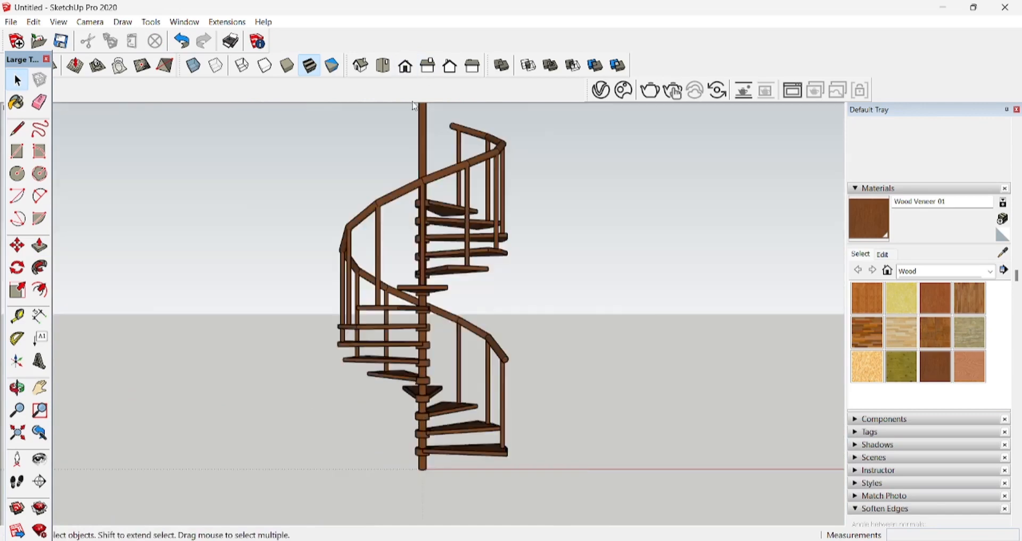
left_click(364, 73)
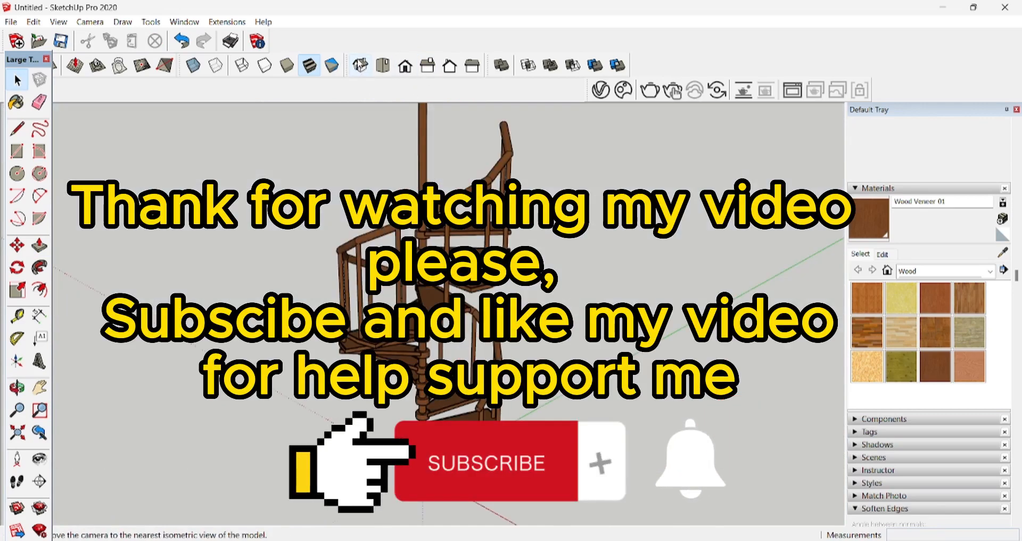
left_click(405, 65)
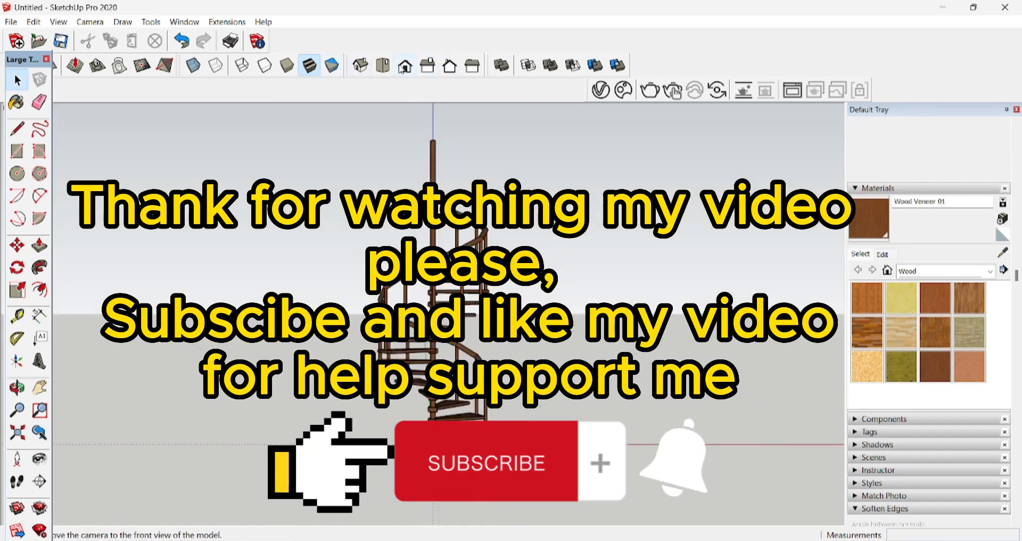
left_click(382, 65)
middle_click_drag(350, 359, 630, 254)
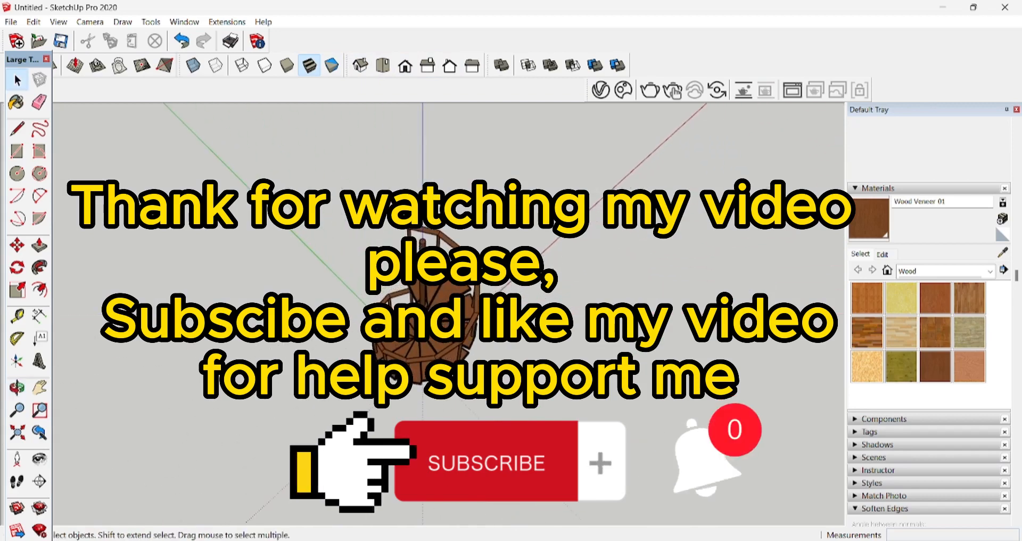